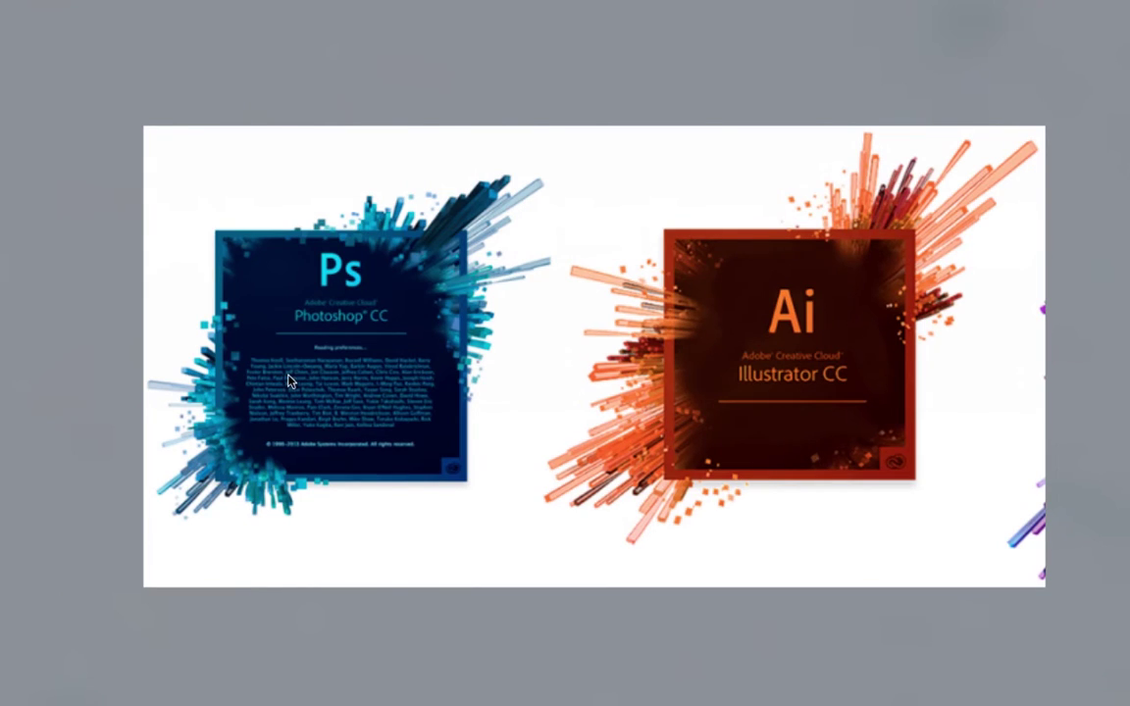
Exit the presentation and switch to the N Paper solutions a.eps document in Illustrator
key("Escape")
mouse_move(239, 636)
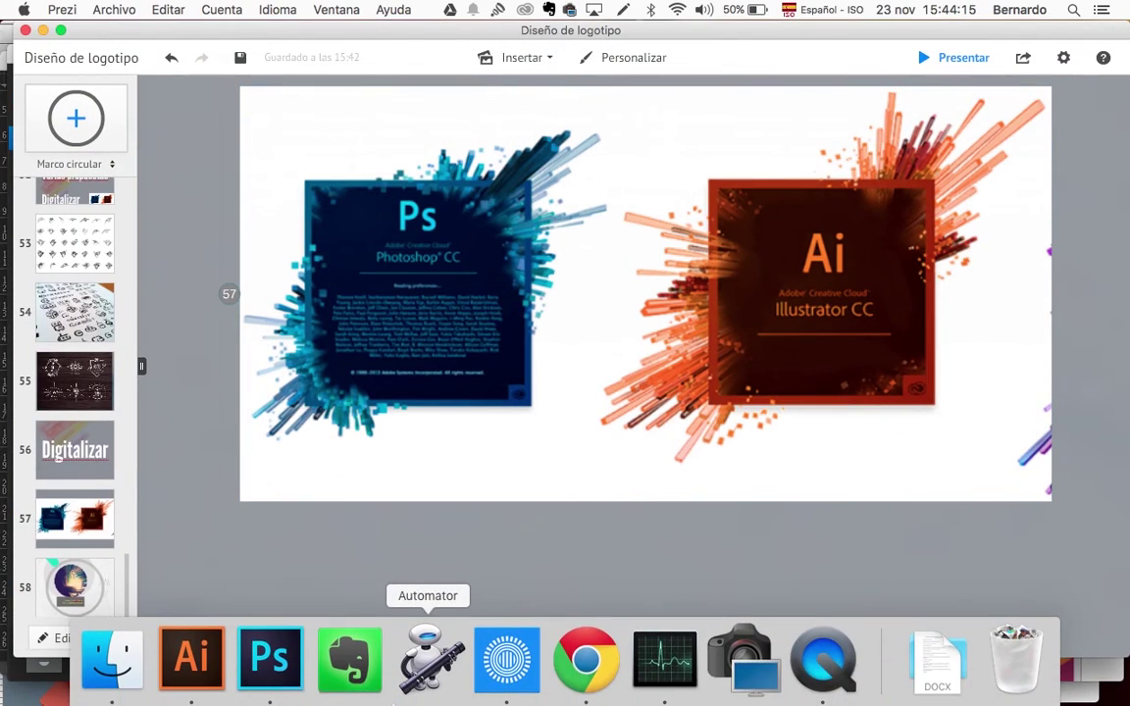
left_click(193, 659)
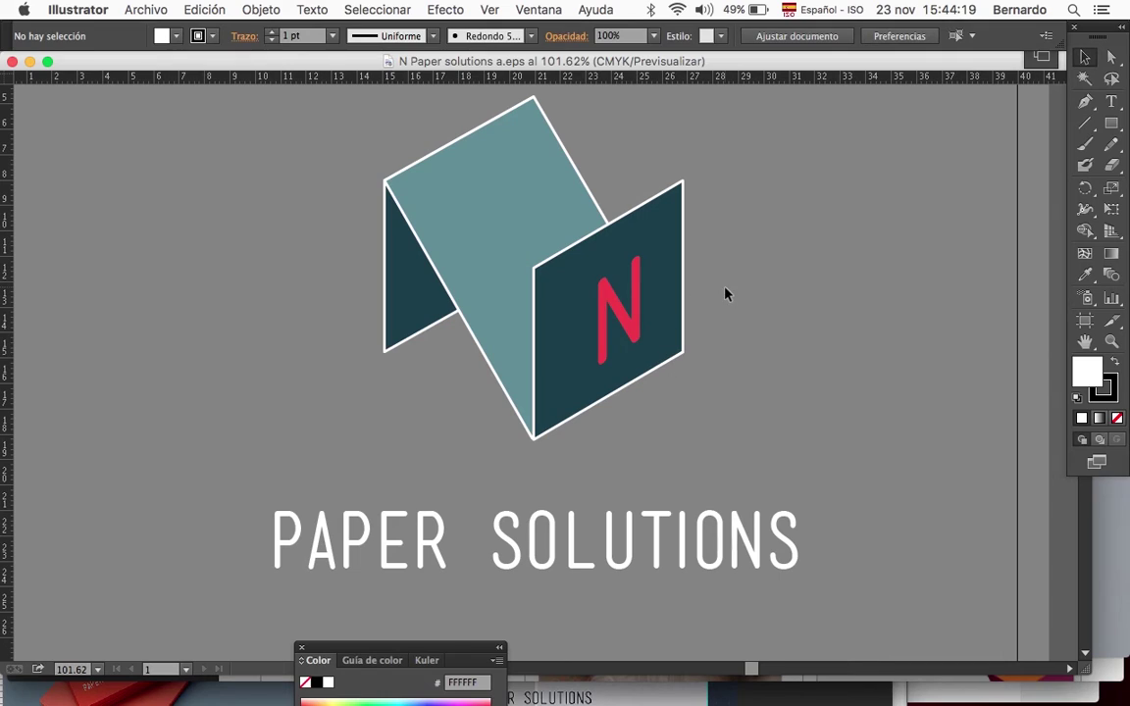
left_click(666, 321)
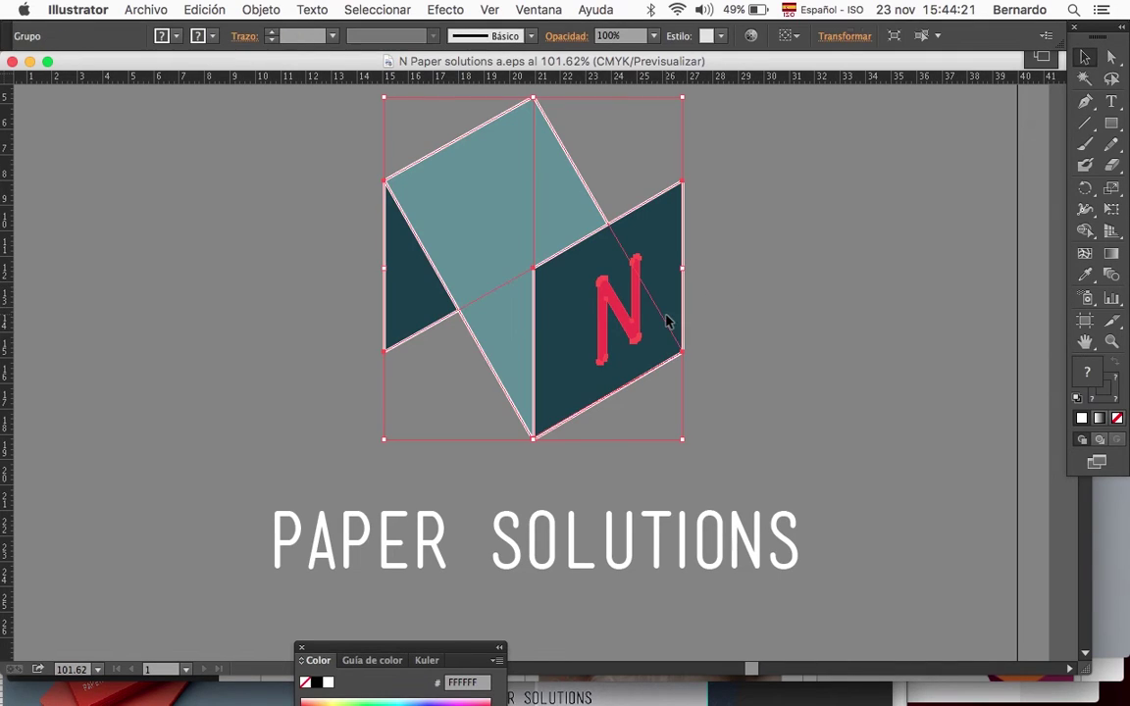
left_click(756, 377)
Draw a closed, curved S-shaped path beside the folded-paper logo with the Pen tool, about 10 cm wide and 13 cm tall
scroll(731, 383, "down", 3)
scroll(849, 303, "up", 5)
scroll(849, 303, "right", 5)
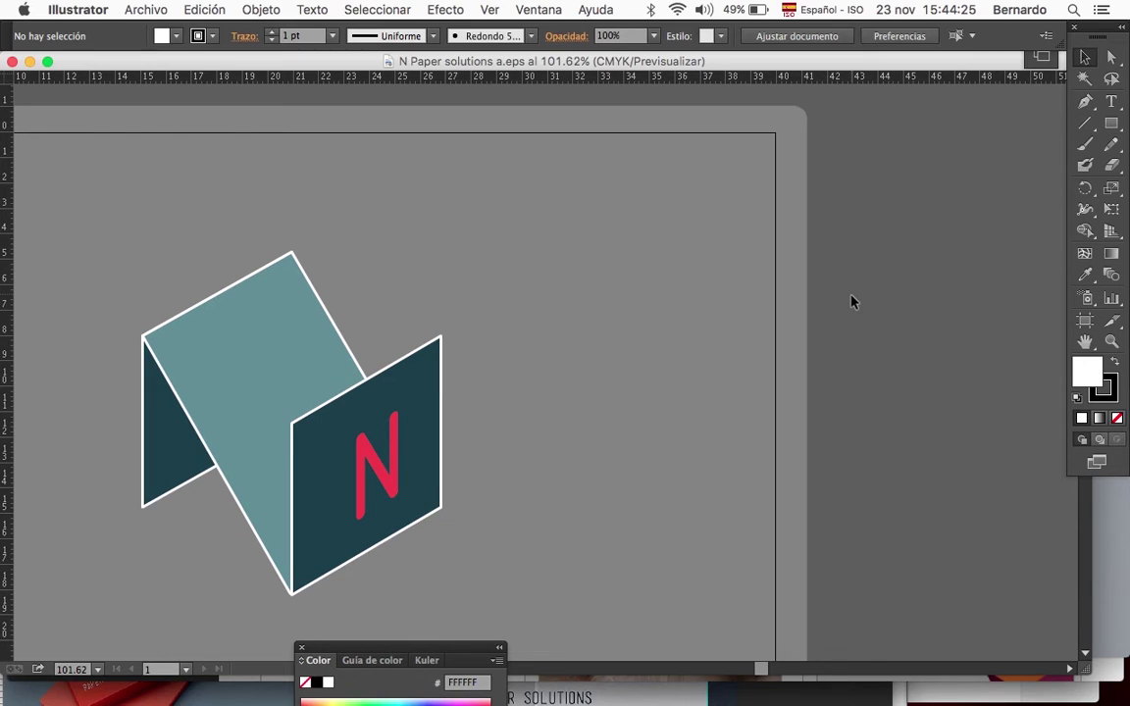
scroll(710, 371, "down", 3)
scroll(711, 372, "left", 2)
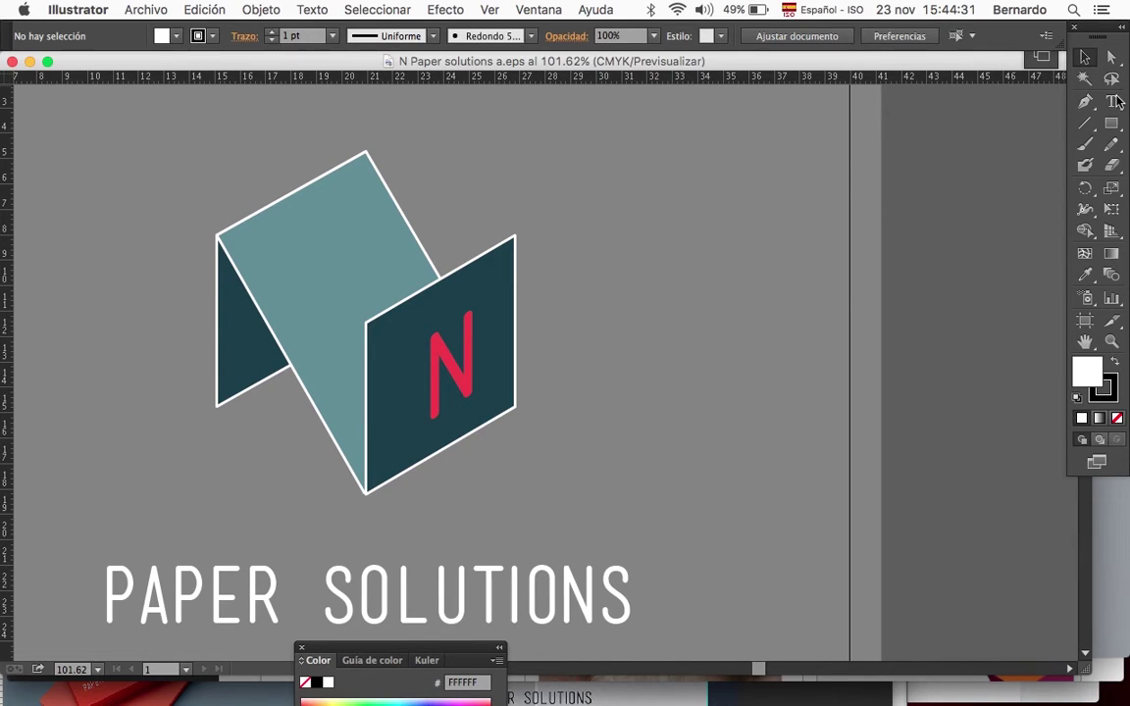
left_click(1087, 101)
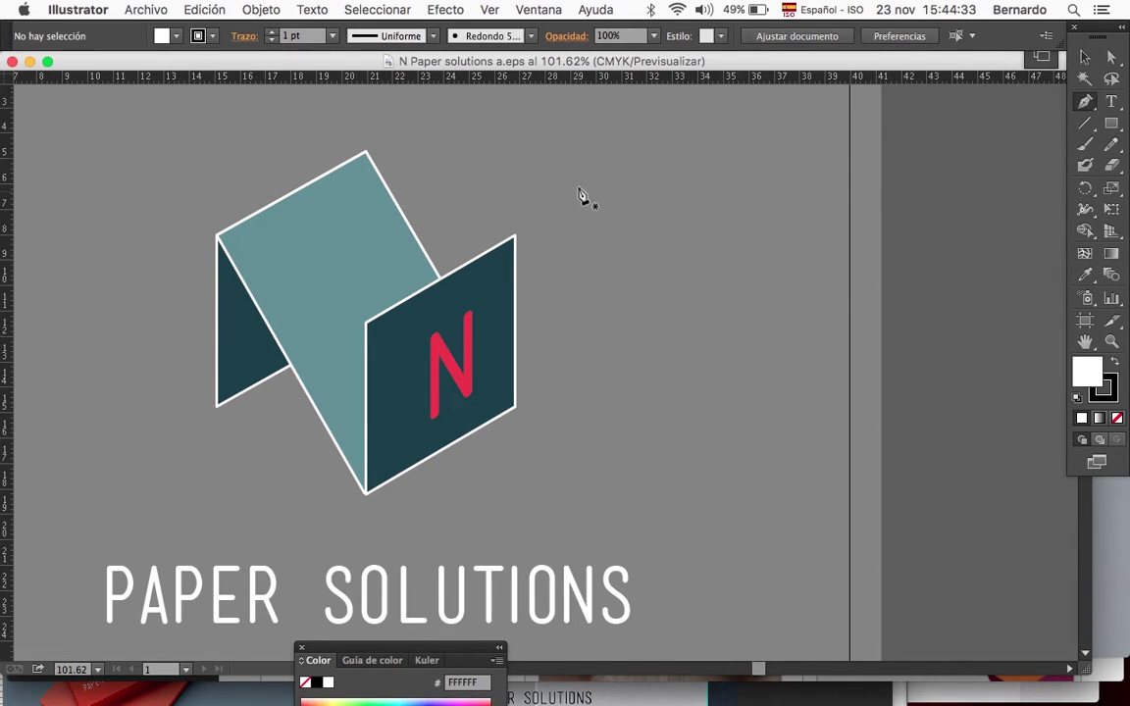
left_click(547, 154)
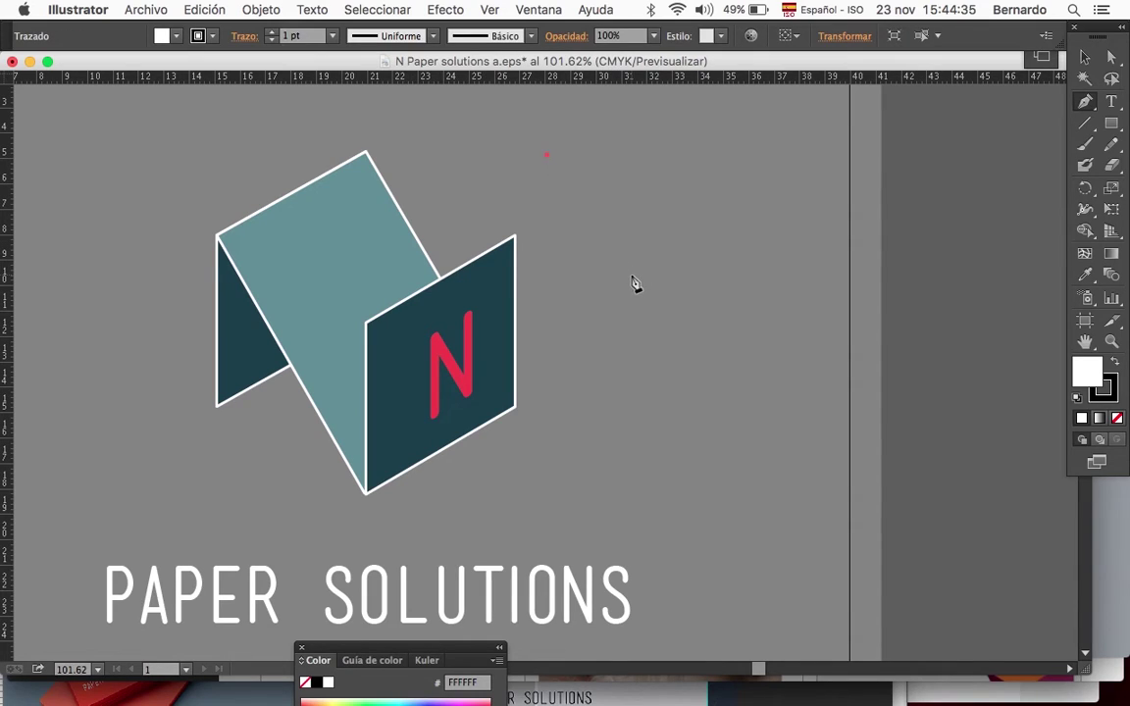
left_click_drag(631, 275, 776, 287)
left_click_drag(727, 422, 714, 424)
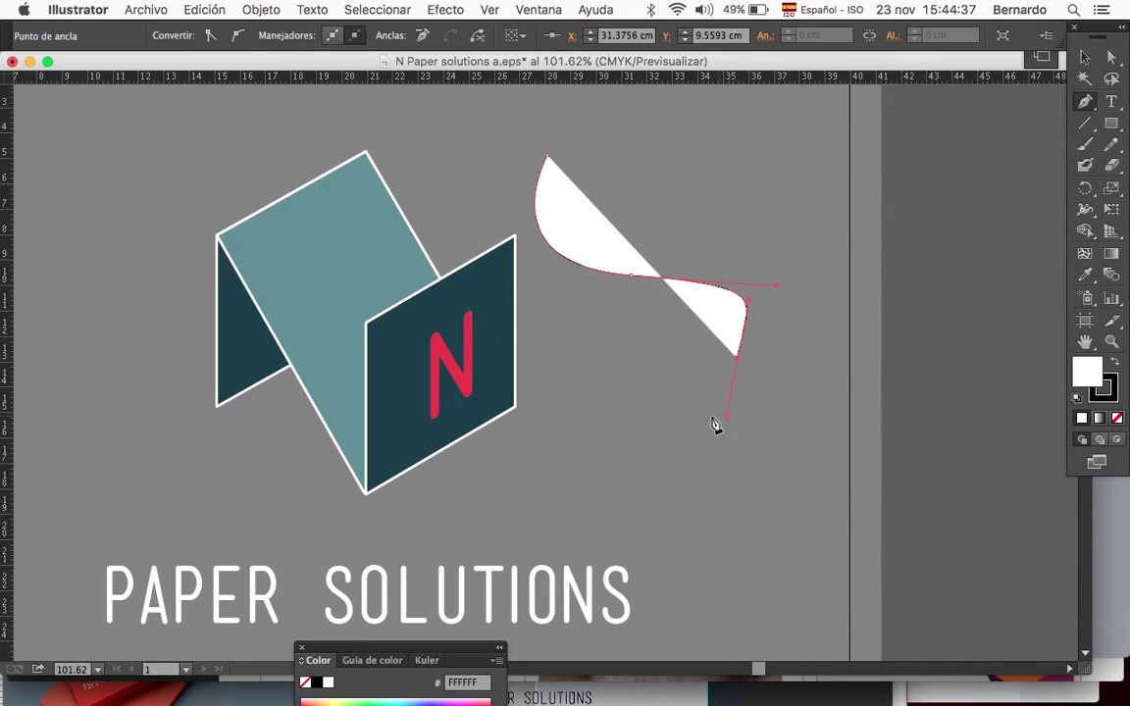
left_click_drag(642, 402, 767, 418)
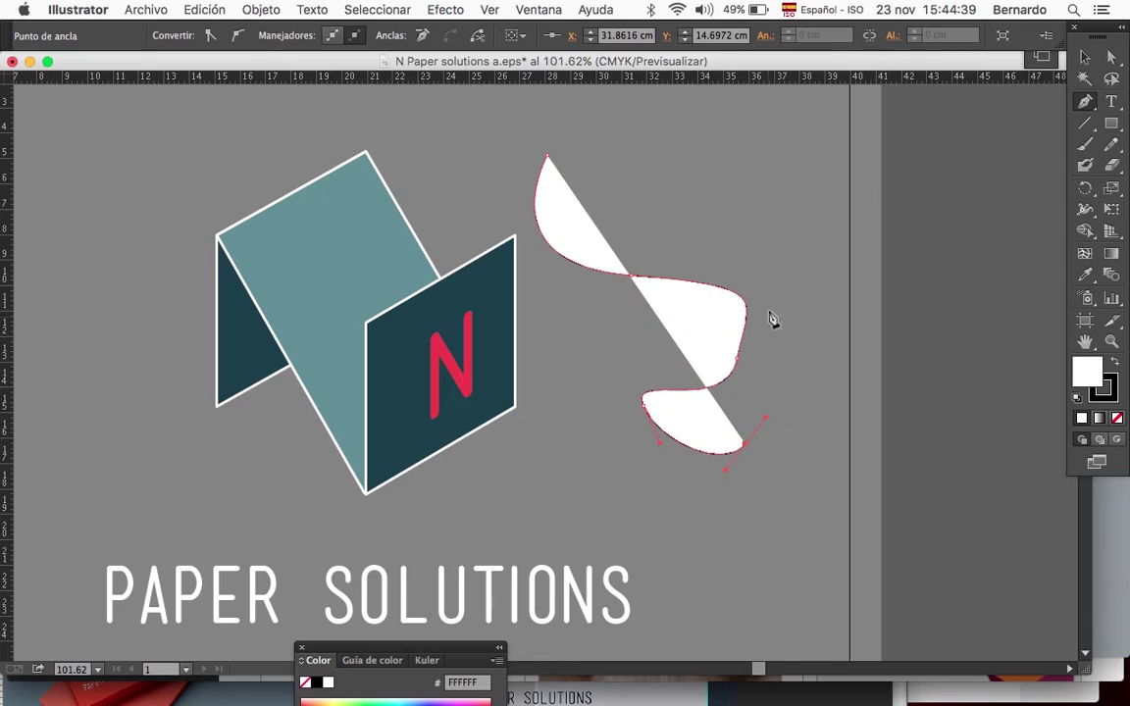
left_click_drag(746, 260, 675, 243)
left_click_drag(619, 167, 667, 120)
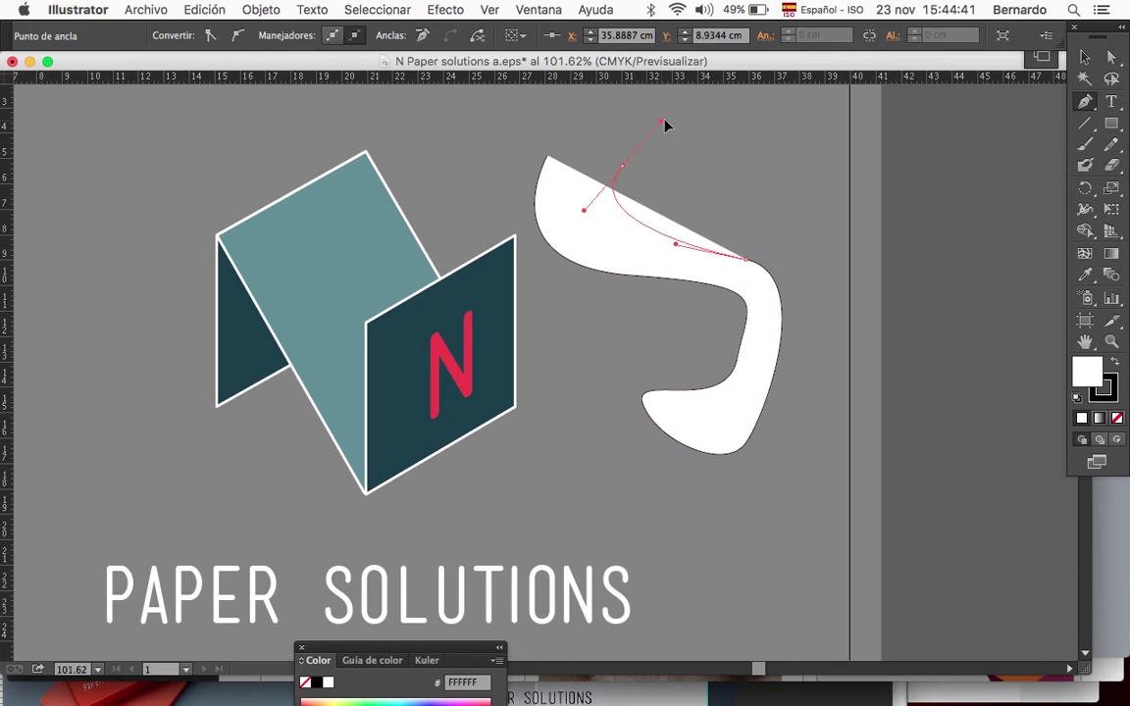
left_click_drag(547, 157, 490, 226)
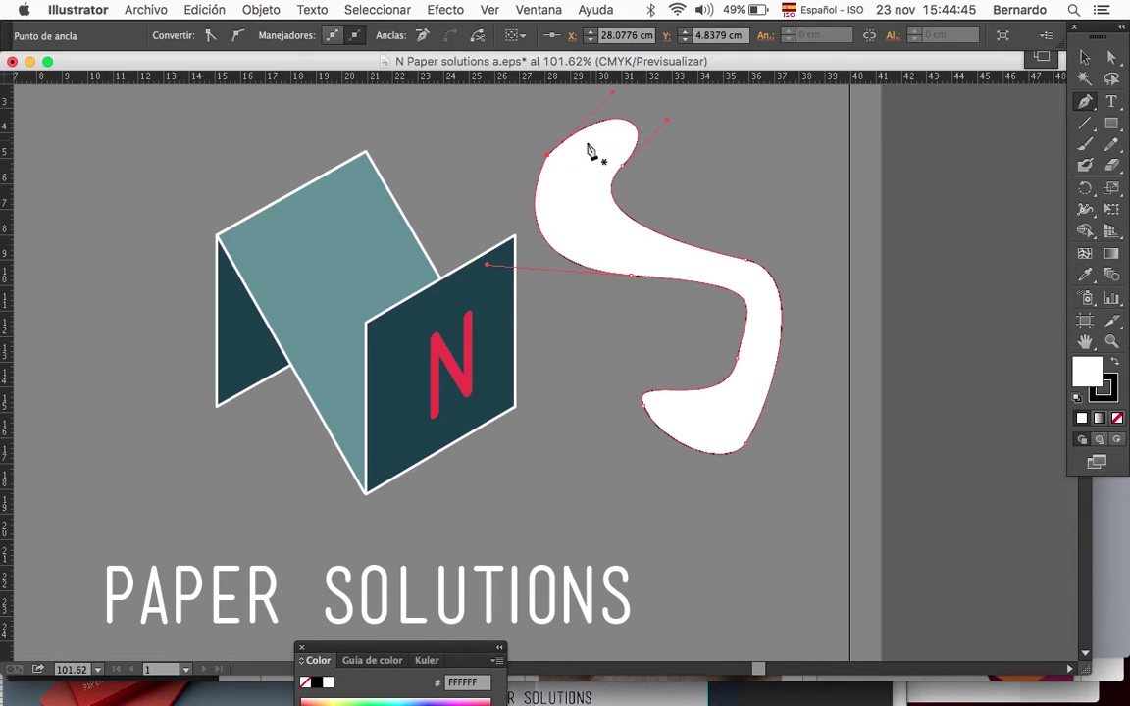
Examine the edge quality of the white S-shape's curved outline at magnifications up to 6400%
left_click(1084, 57)
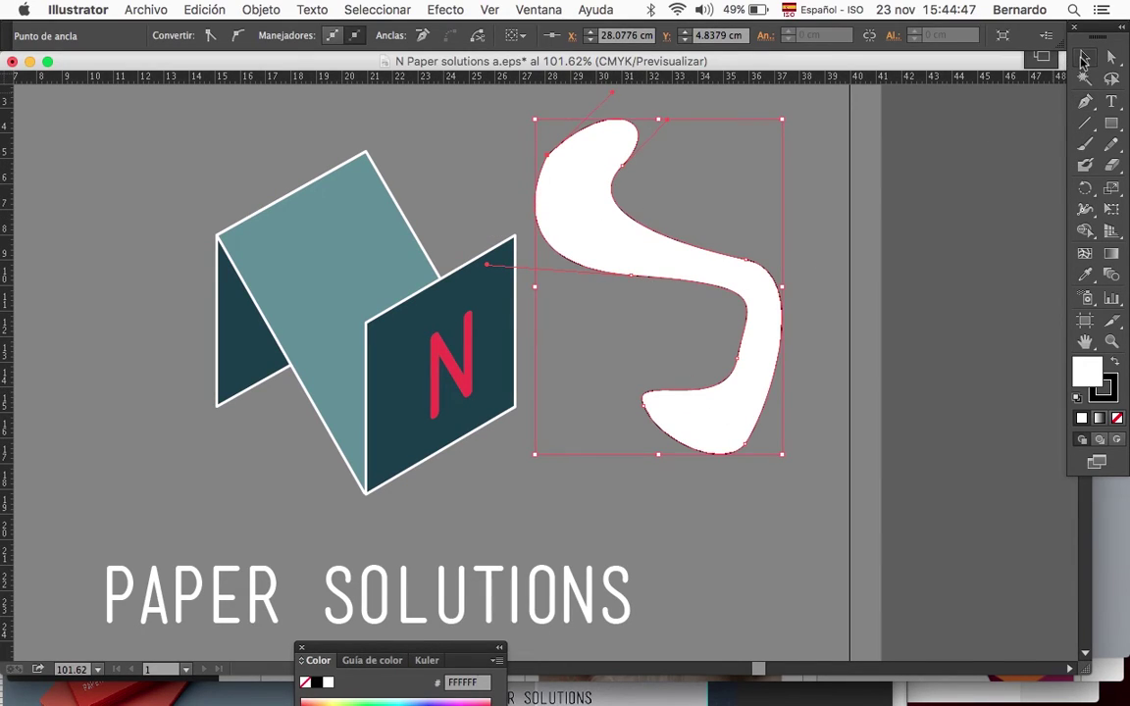
left_click(875, 199)
scroll(757, 304, "up", 3)
scroll(756, 303, "up", 8)
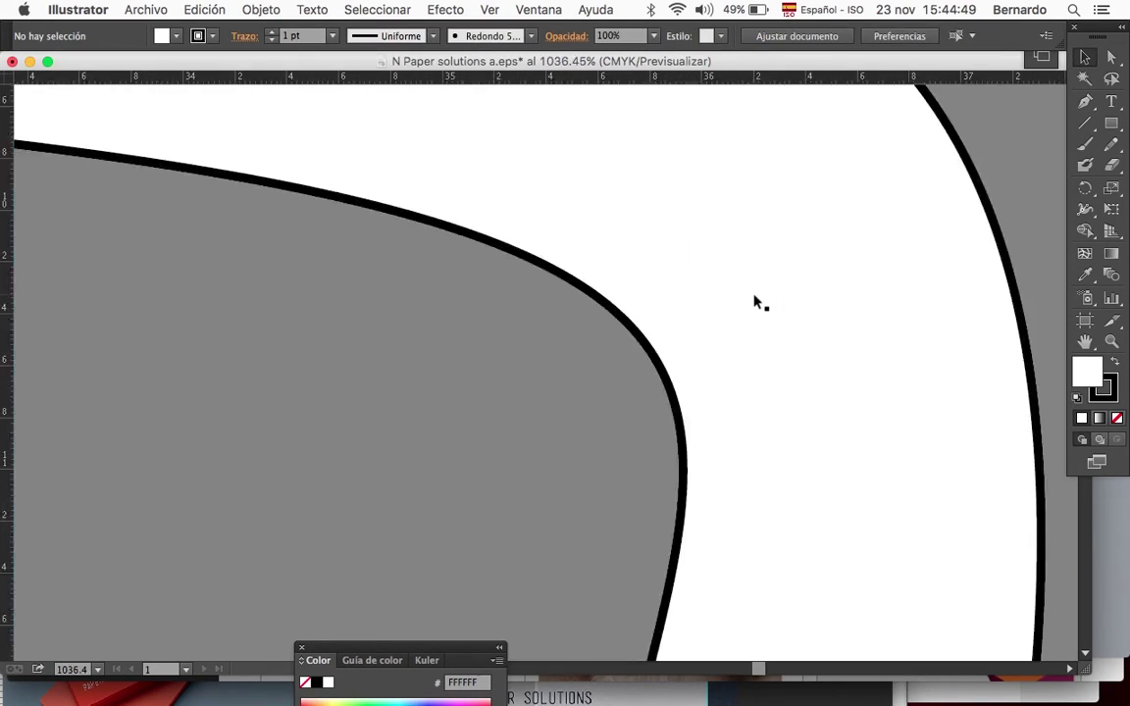
scroll(757, 303, "up", 3)
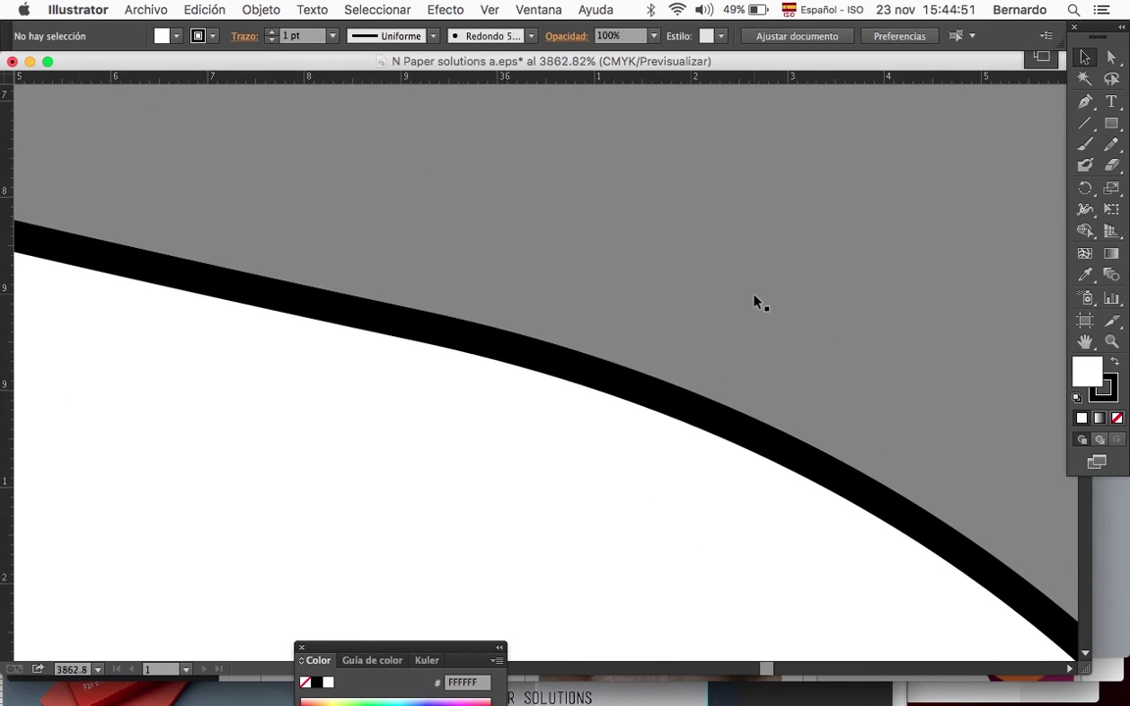
scroll(756, 303, "up", 2)
scroll(429, 543, "down", 3)
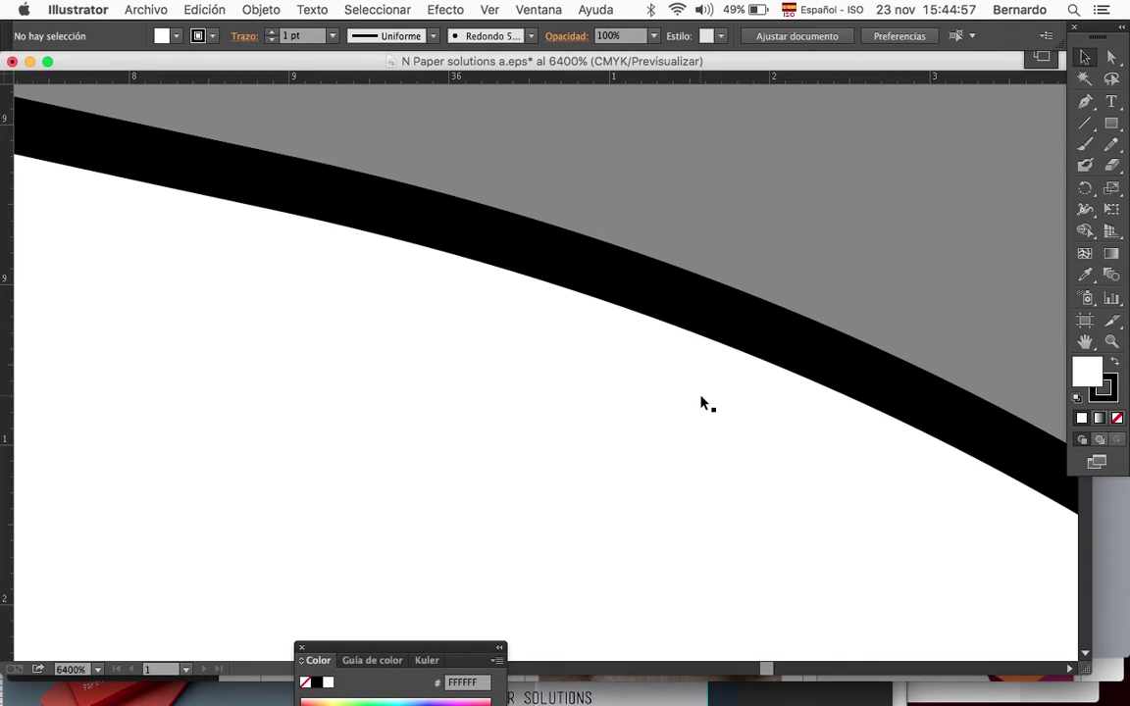
scroll(703, 398, "down", 5)
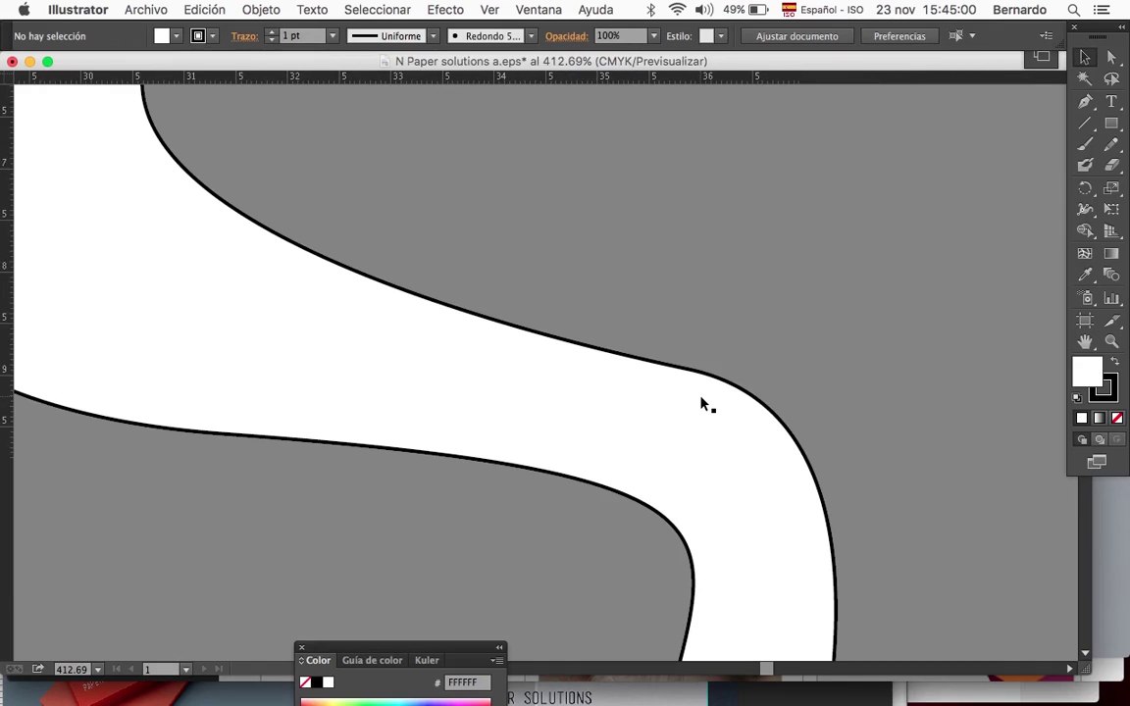
scroll(703, 403, "down", 3)
scroll(704, 404, "left", 3)
Delete the white S-shaped path beside the logo
left_click(659, 398)
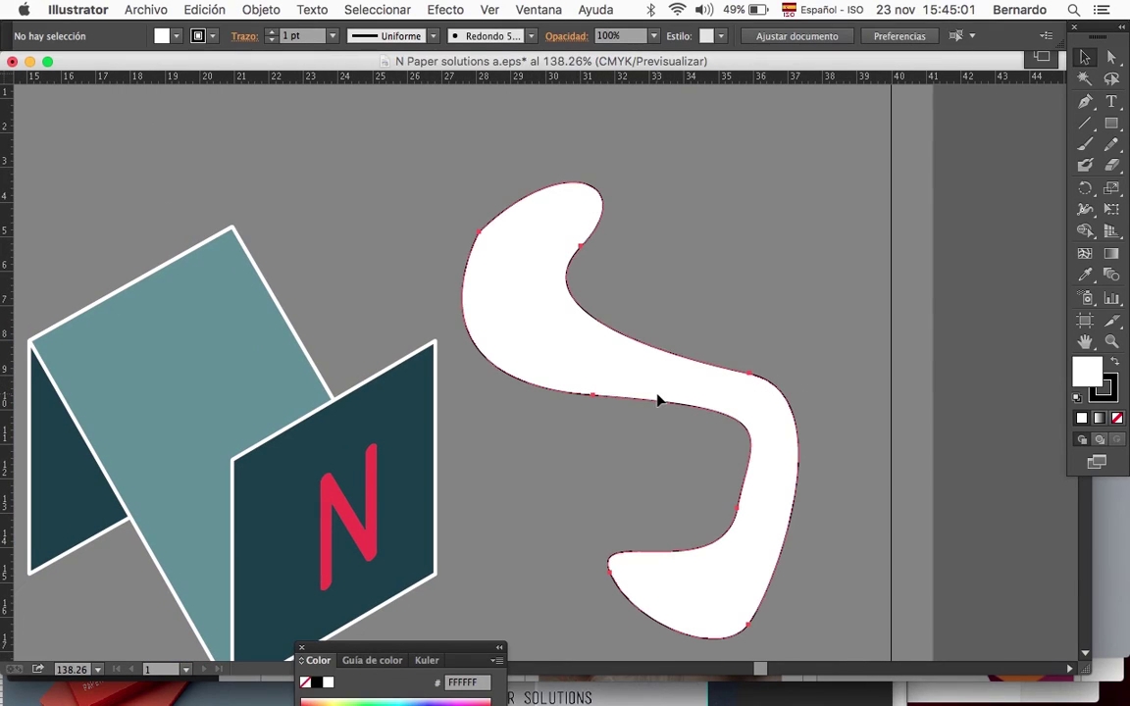
key("Delete")
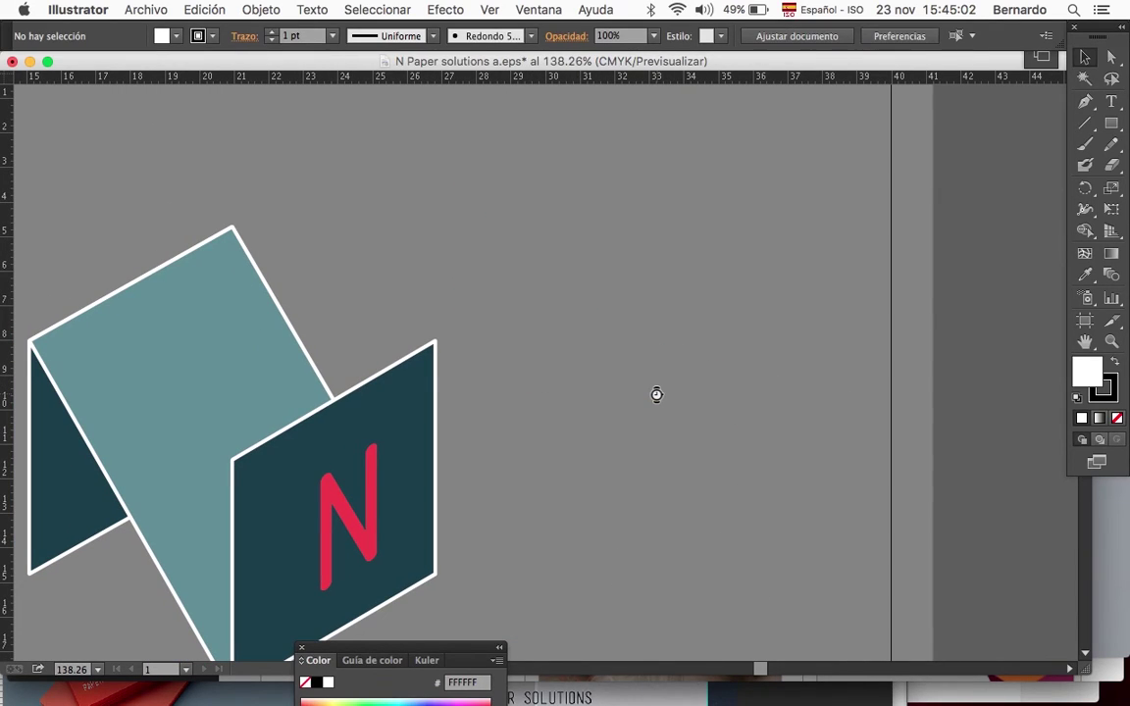
Paint and delete a winding trial stroke with the Paintbrush, and paint a horizontal wavy one about 12 cm wide above the logo's N face
left_click(1085, 147)
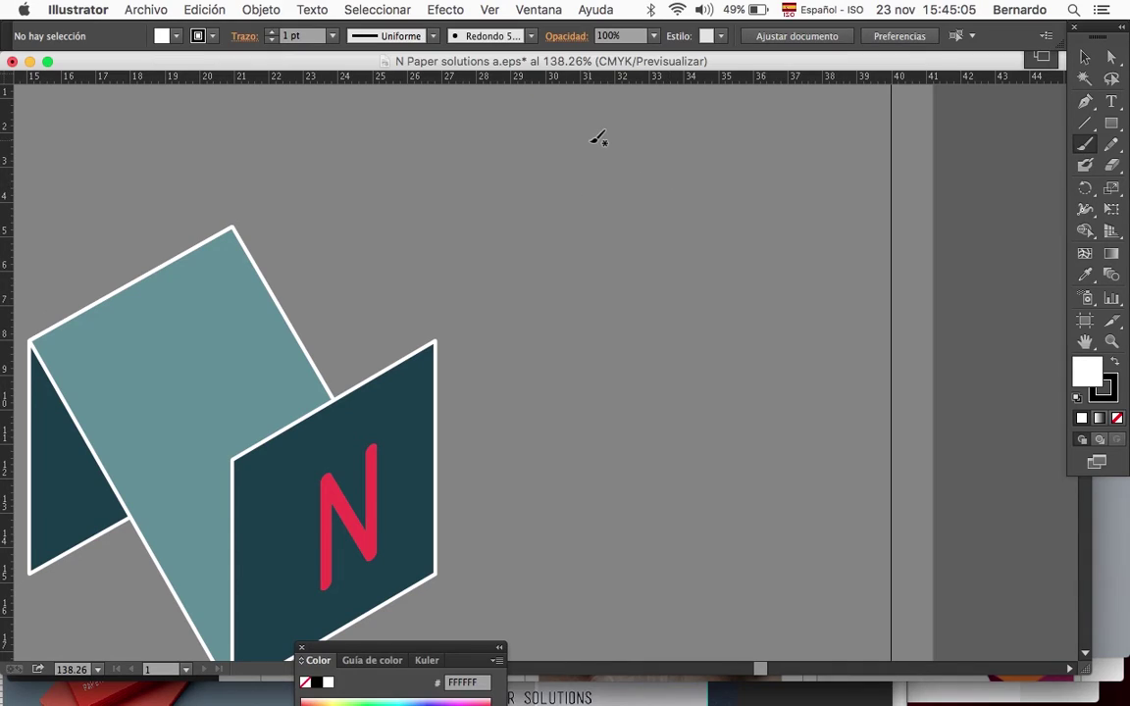
mouse_move(586, 140)
left_mouse_down()
mouse_move(525, 222)
mouse_move(732, 307)
mouse_move(639, 401)
mouse_move(621, 343)
mouse_move(605, 442)
mouse_move(705, 525)
left_mouse_up()
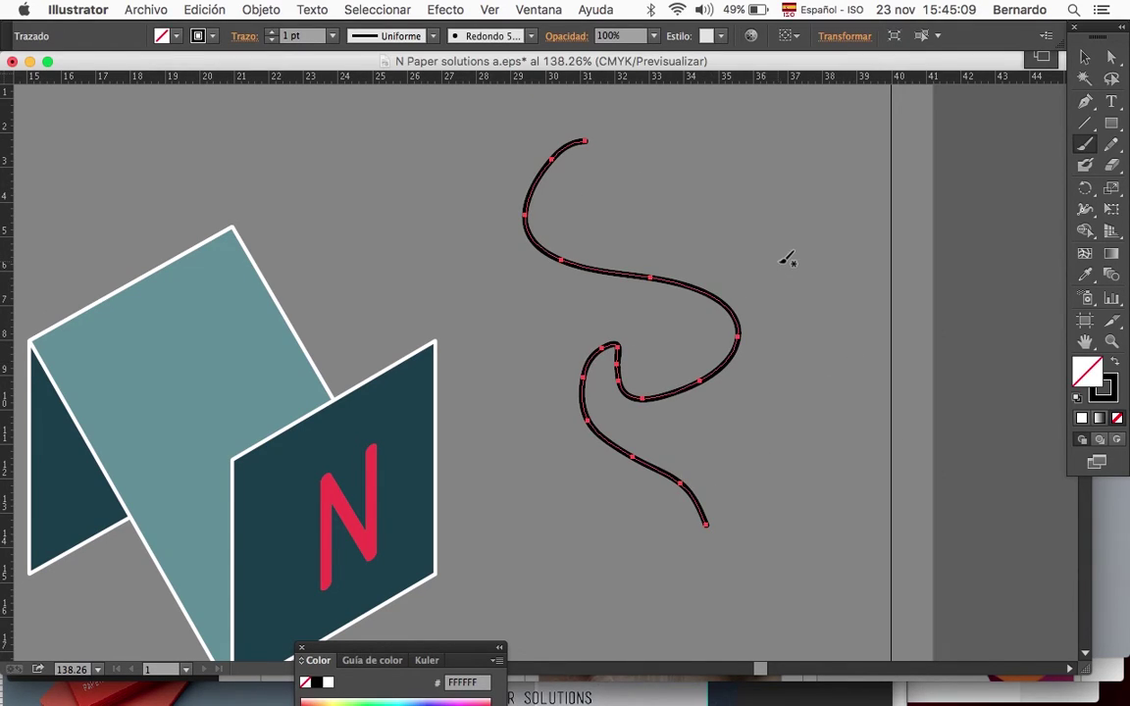
key("Delete")
mouse_move(390, 272)
left_mouse_down()
mouse_move(432, 242)
mouse_move(664, 185)
mouse_move(759, 270)
mouse_move(807, 235)
left_mouse_up()
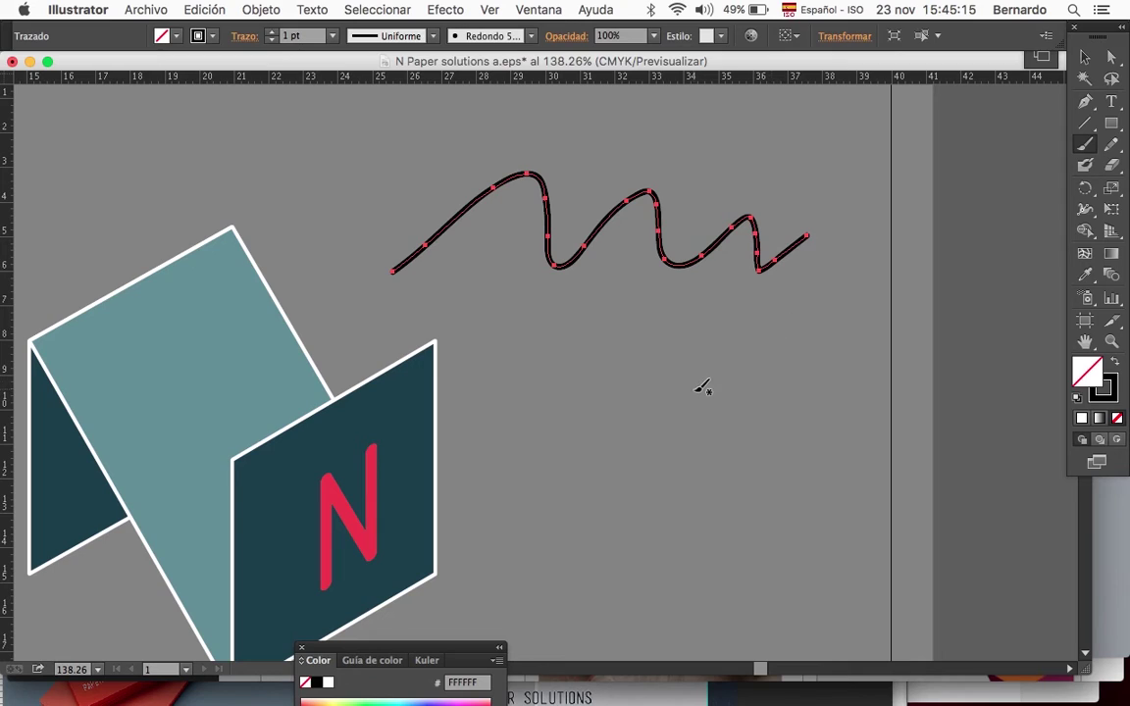
Show the Pinceles (Brushes) panel and move the panel group off most of the wavy stroke
left_click(540, 11)
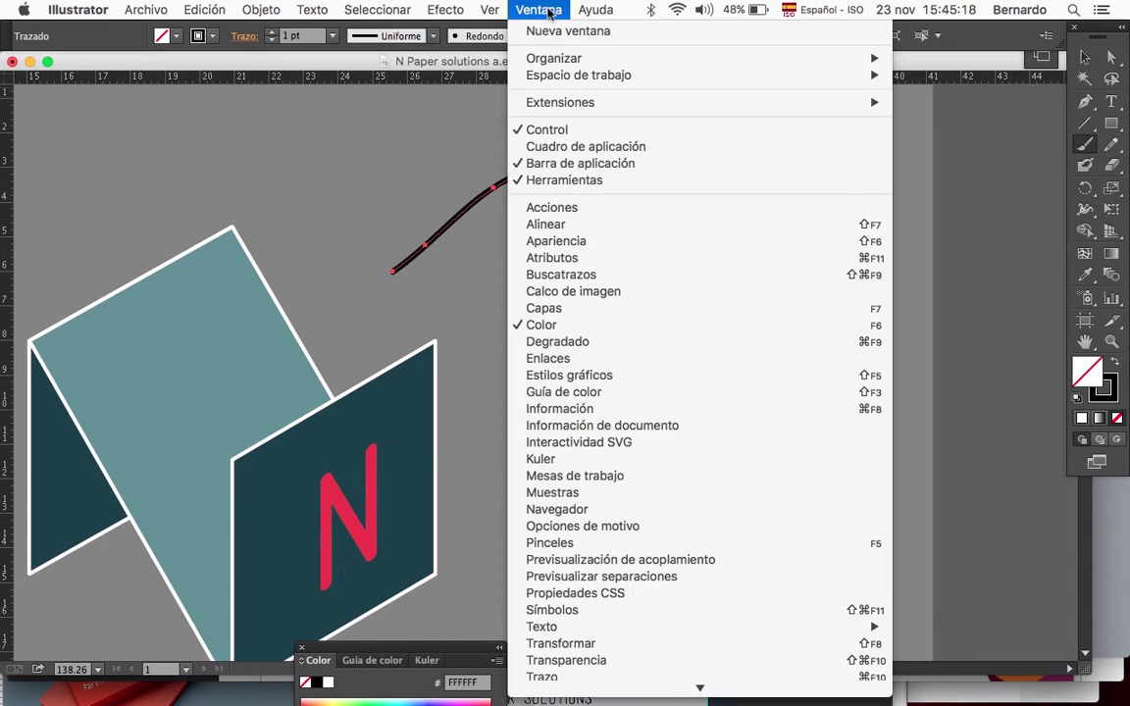
left_click(596, 542)
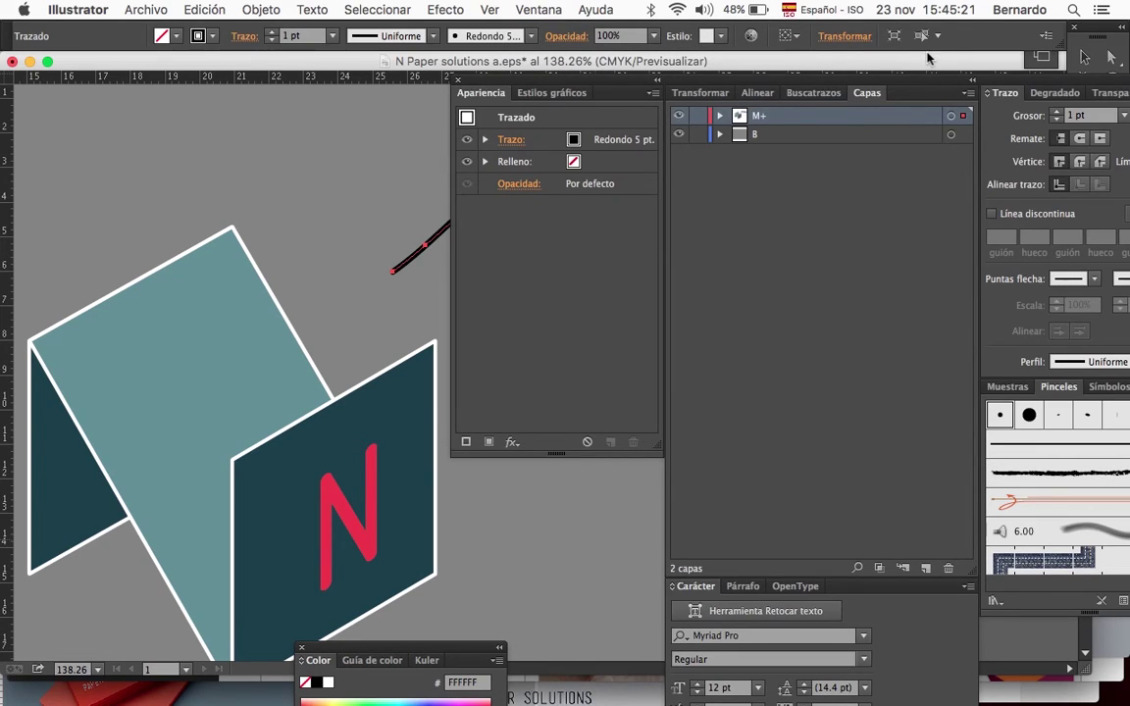
mouse_move(887, 81)
left_mouse_down()
mouse_move(552, 121)
mouse_move(242, 119)
mouse_move(182, 72)
left_mouse_up()
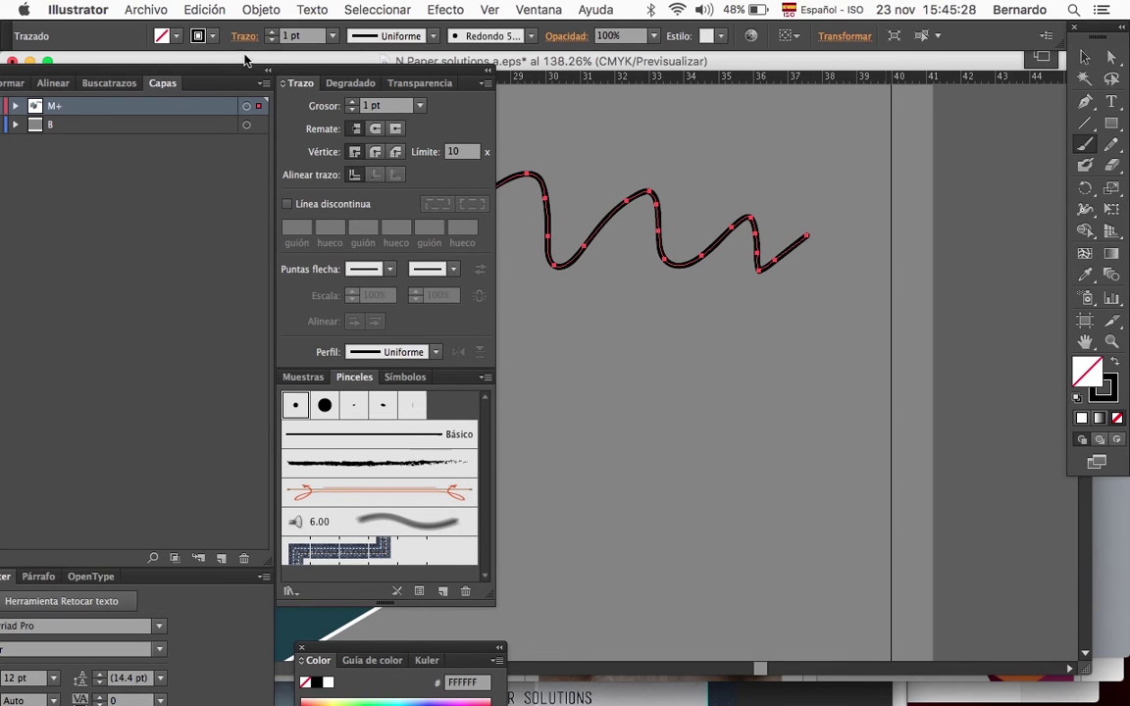
left_click_drag(243, 71, 208, 58)
Load the Multilinea library from the Trazo brushes and apply its second brush of parallel tapering lines to the wavy stroke
left_click(255, 578)
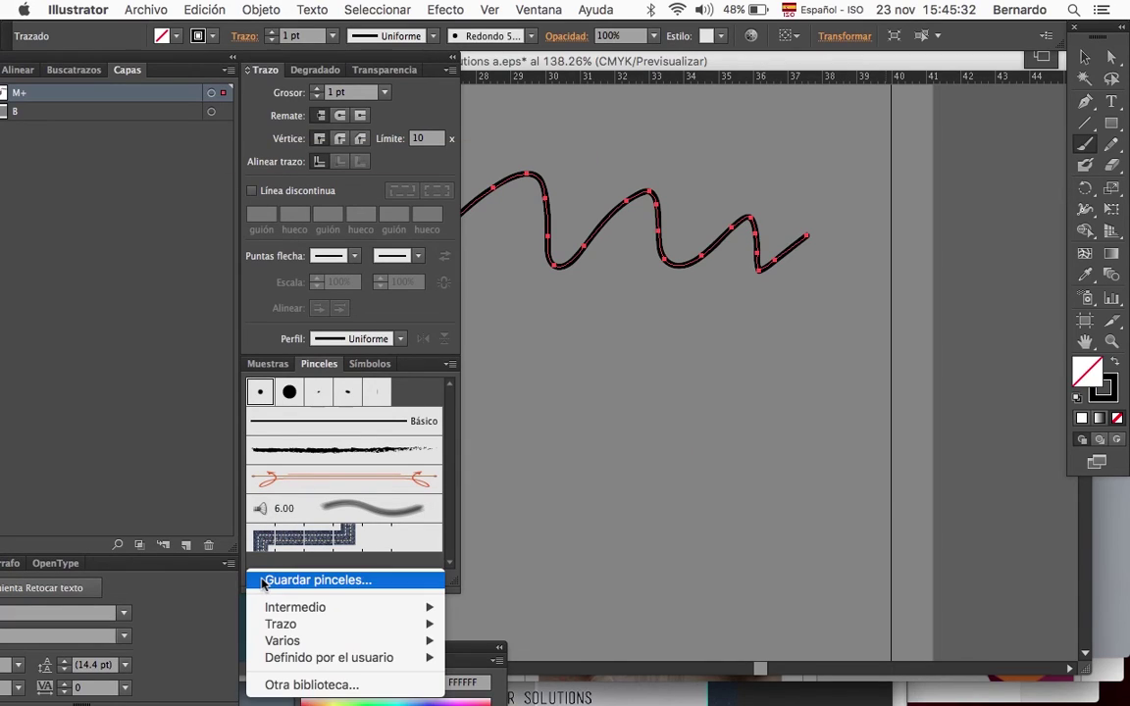
mouse_move(324, 624)
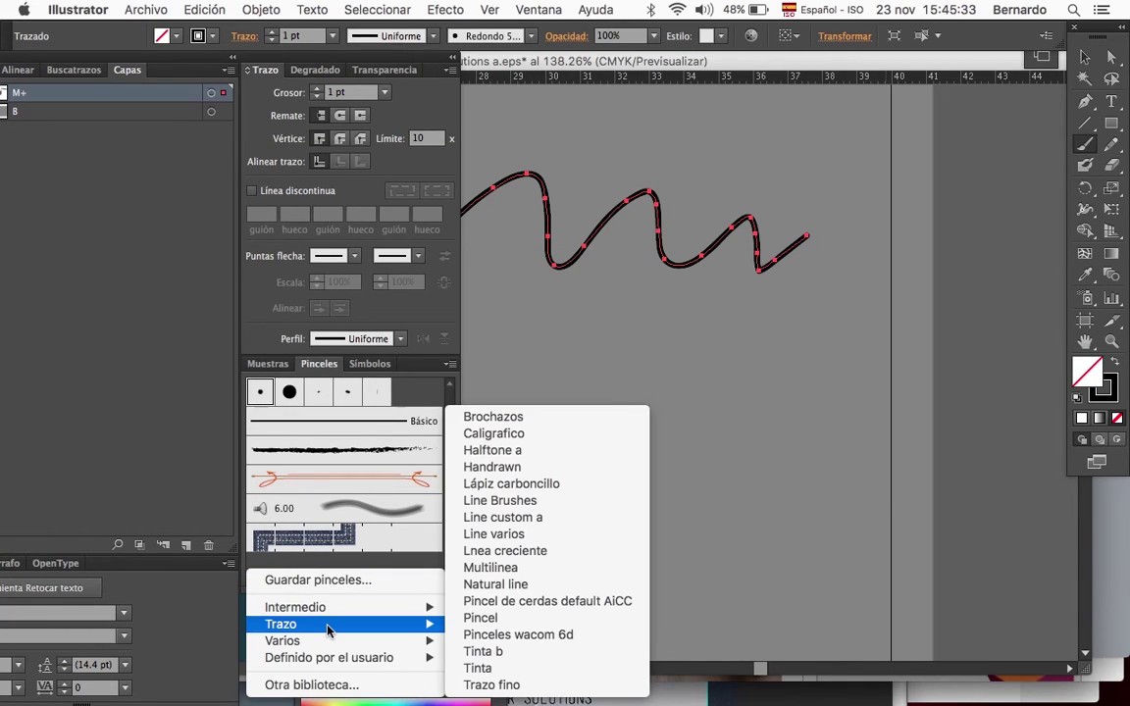
left_click(557, 570)
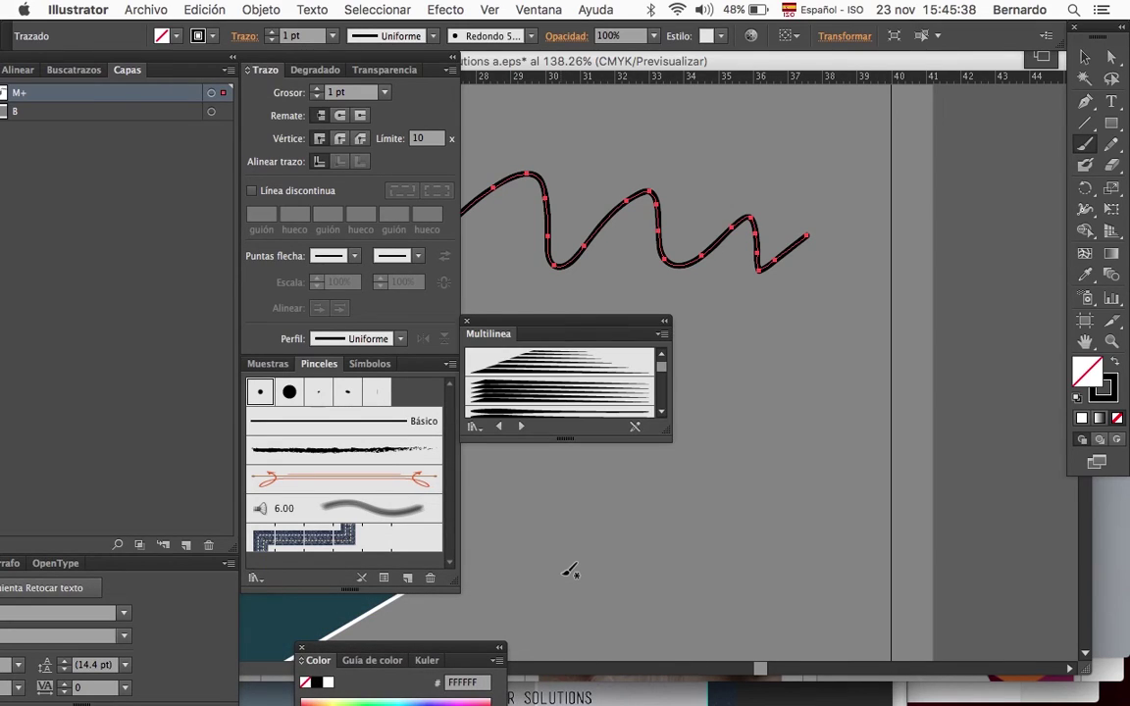
mouse_move(618, 324)
left_mouse_down()
mouse_move(859, 405)
mouse_move(922, 459)
left_mouse_up()
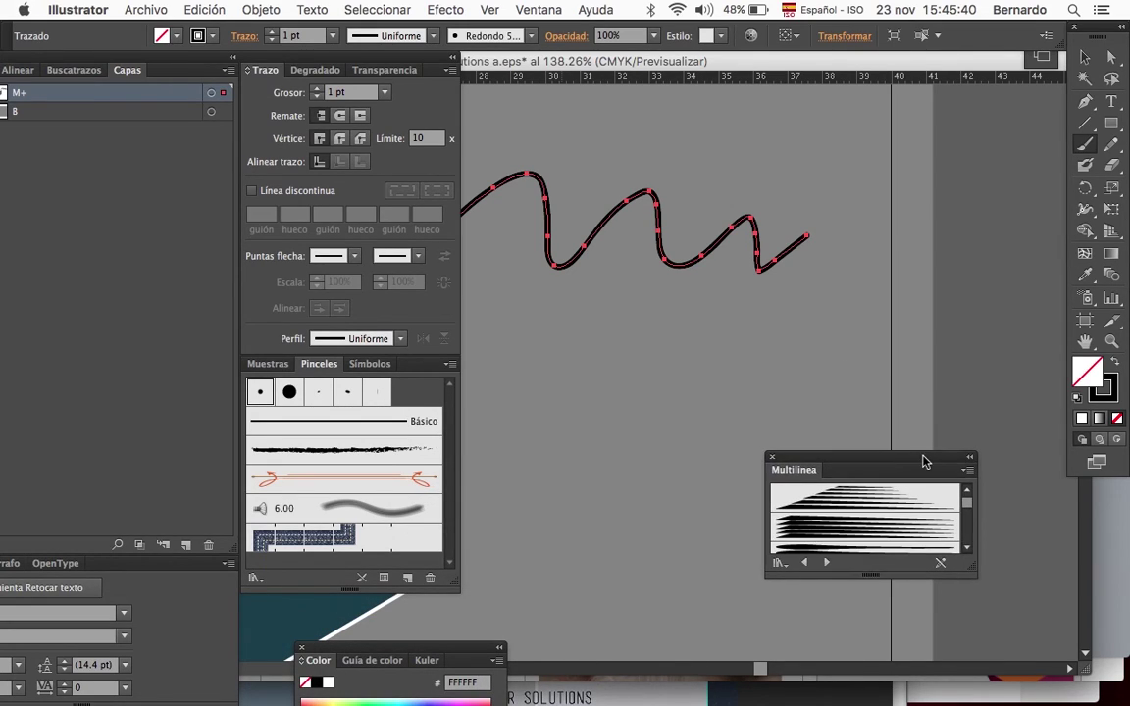
left_click(932, 528)
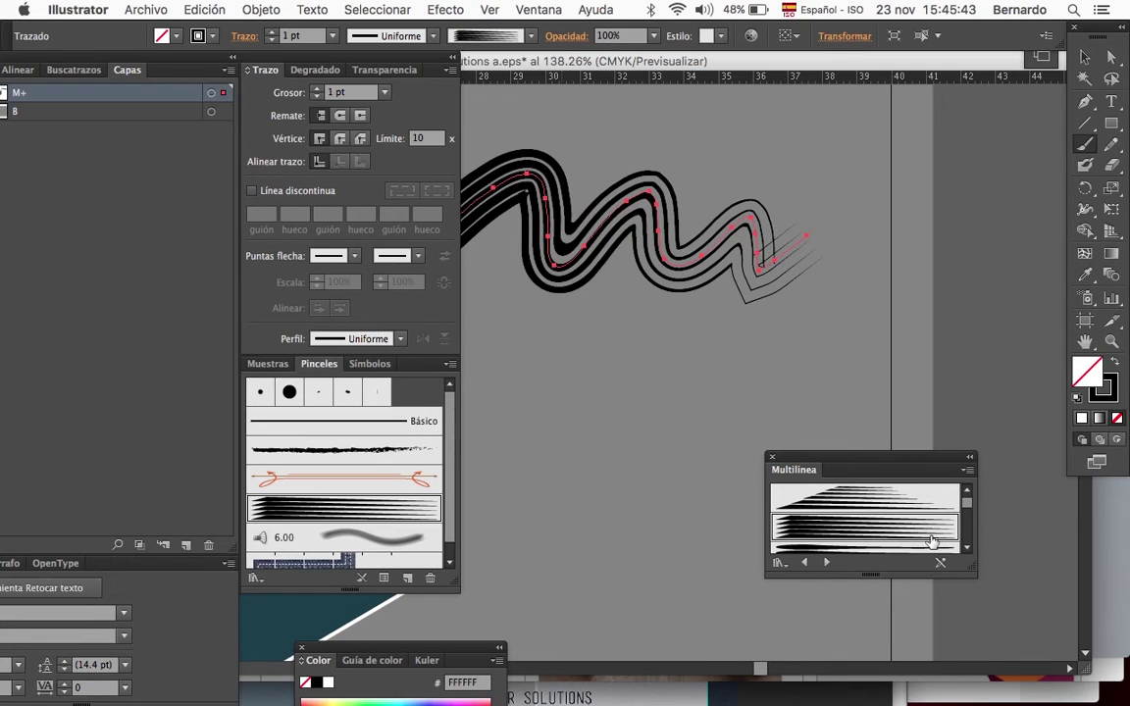
left_click(696, 486)
scroll(809, 366, "down", 3)
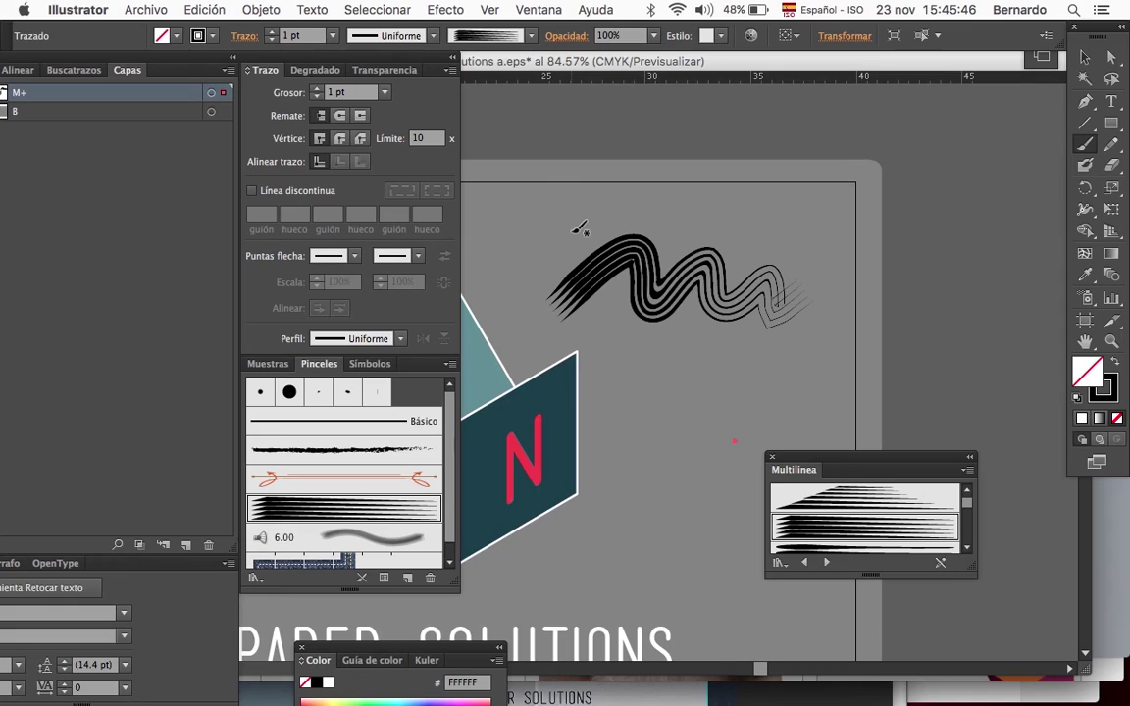
scroll(580, 227, "up", 3)
scroll(738, 291, "right", 2)
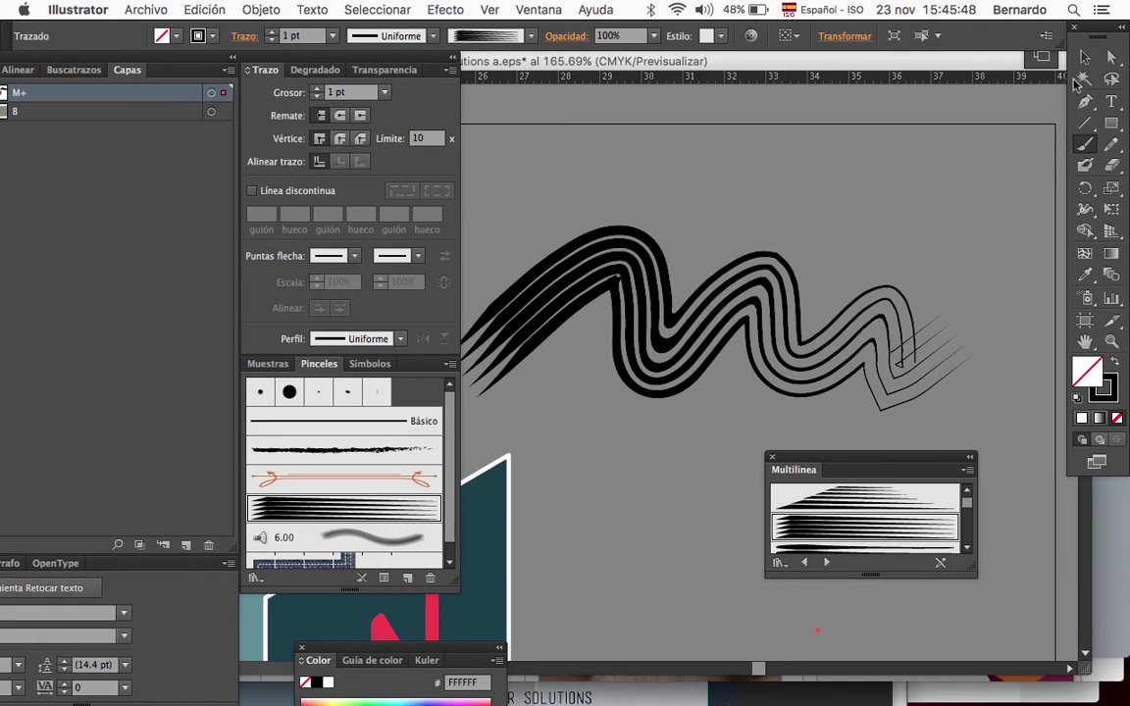
Try stroke weights of 4 pt and 2 pt on the multi-line wavy stroke and restore it to 1 pt
key("super+a")
left_click(640, 287)
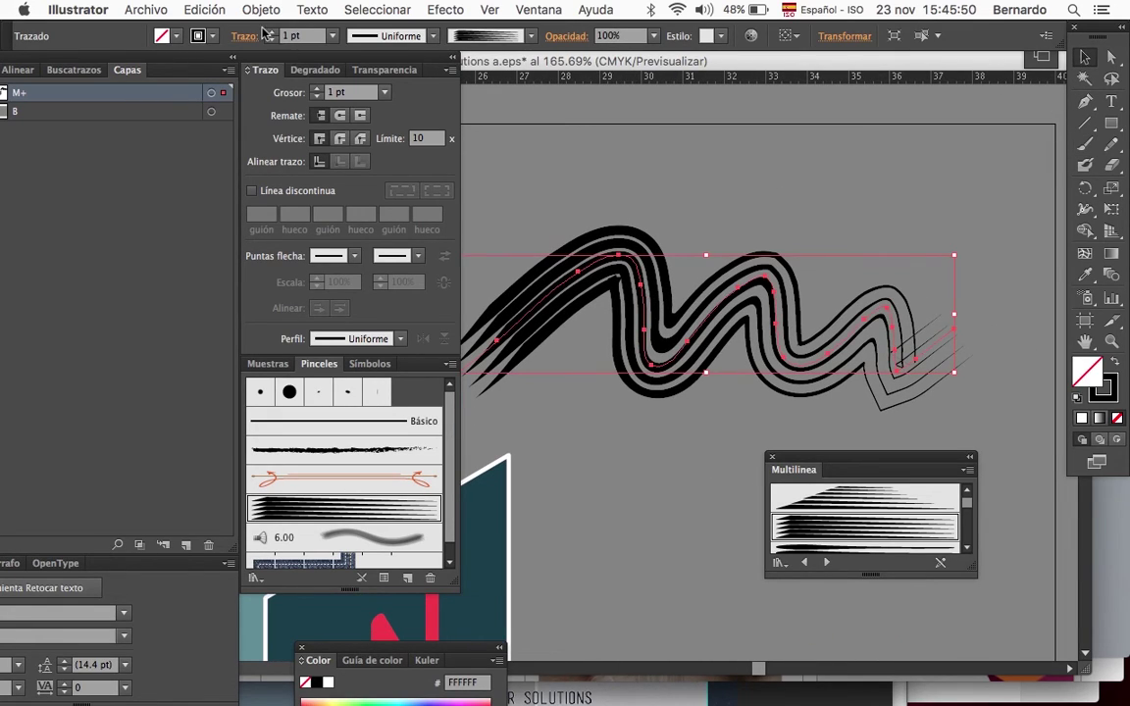
left_click(272, 36)
left_click(272, 36)
left_click(272, 36)
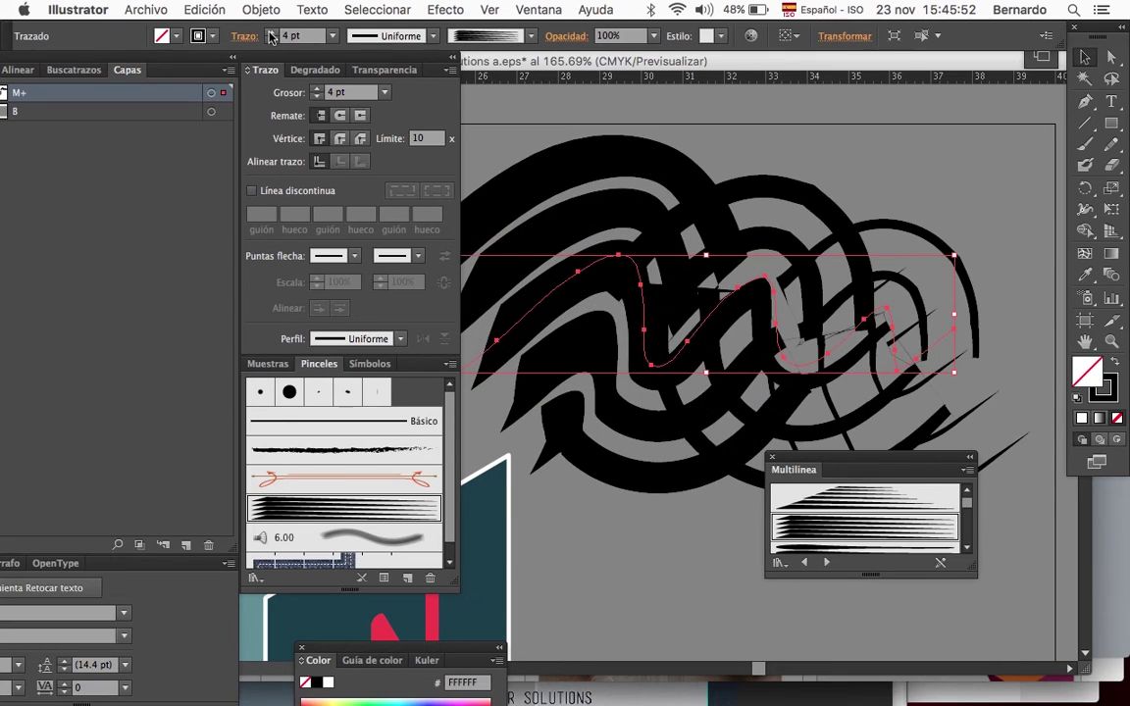
left_click(272, 40)
left_click(272, 40)
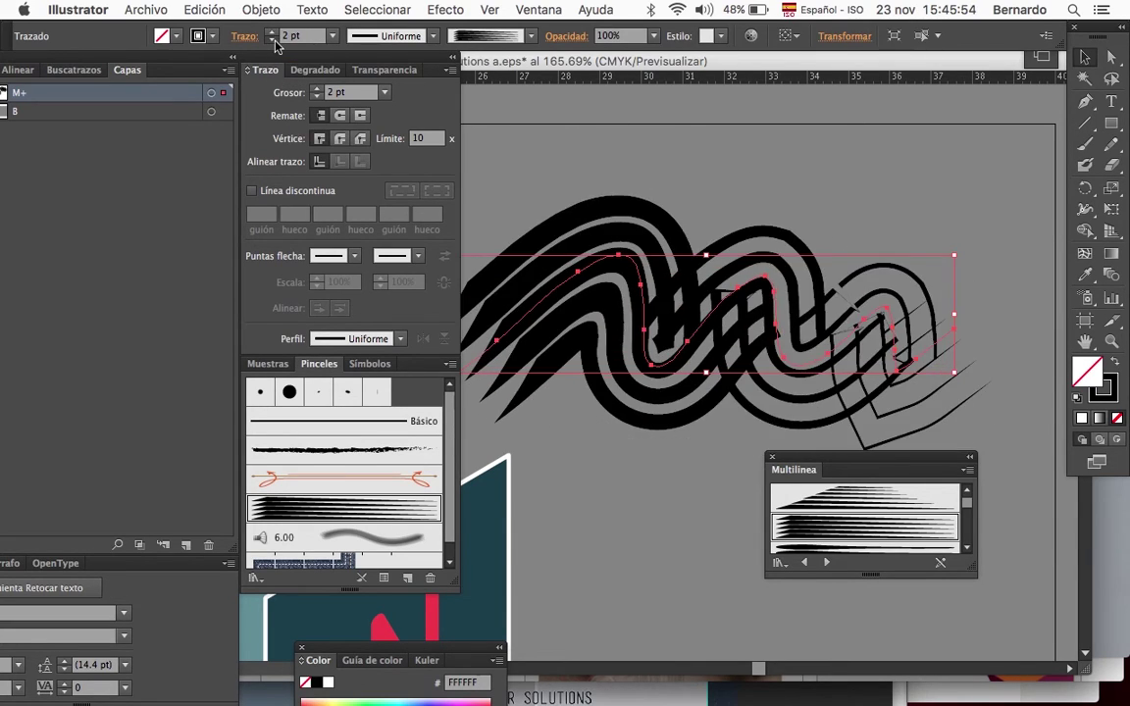
left_click(273, 41)
left_click(273, 41)
left_click(272, 31)
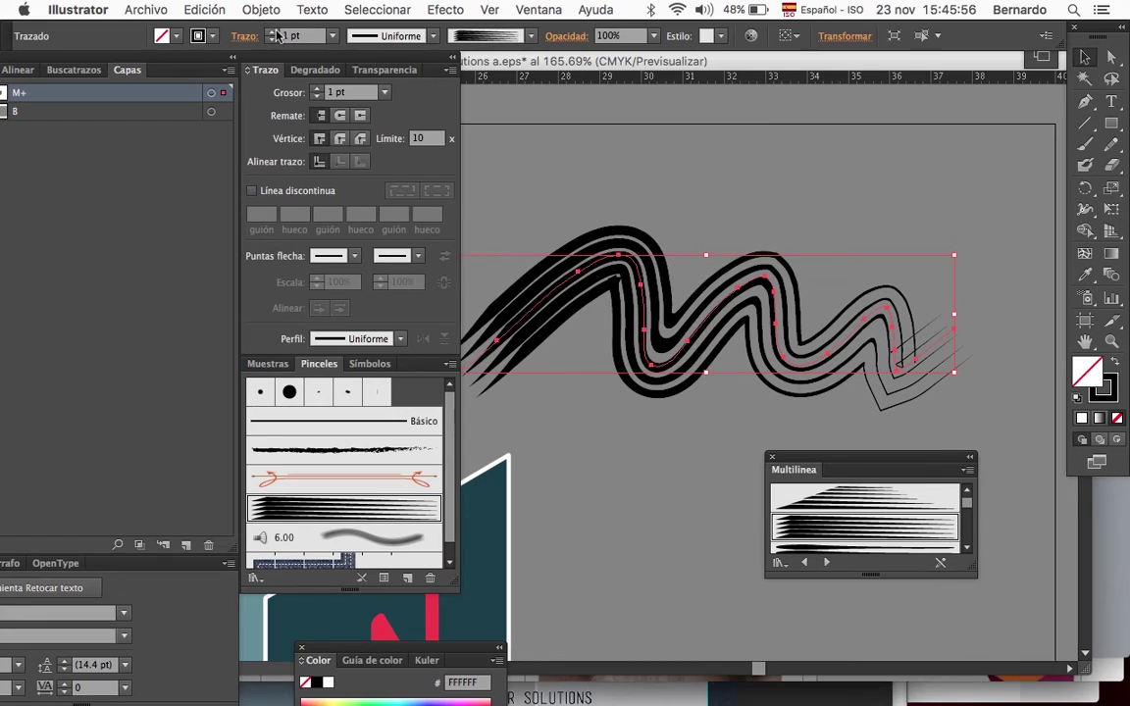
Set the multi-line wavy stroke's weight to 0.5 pt and deselect it
left_click(334, 36)
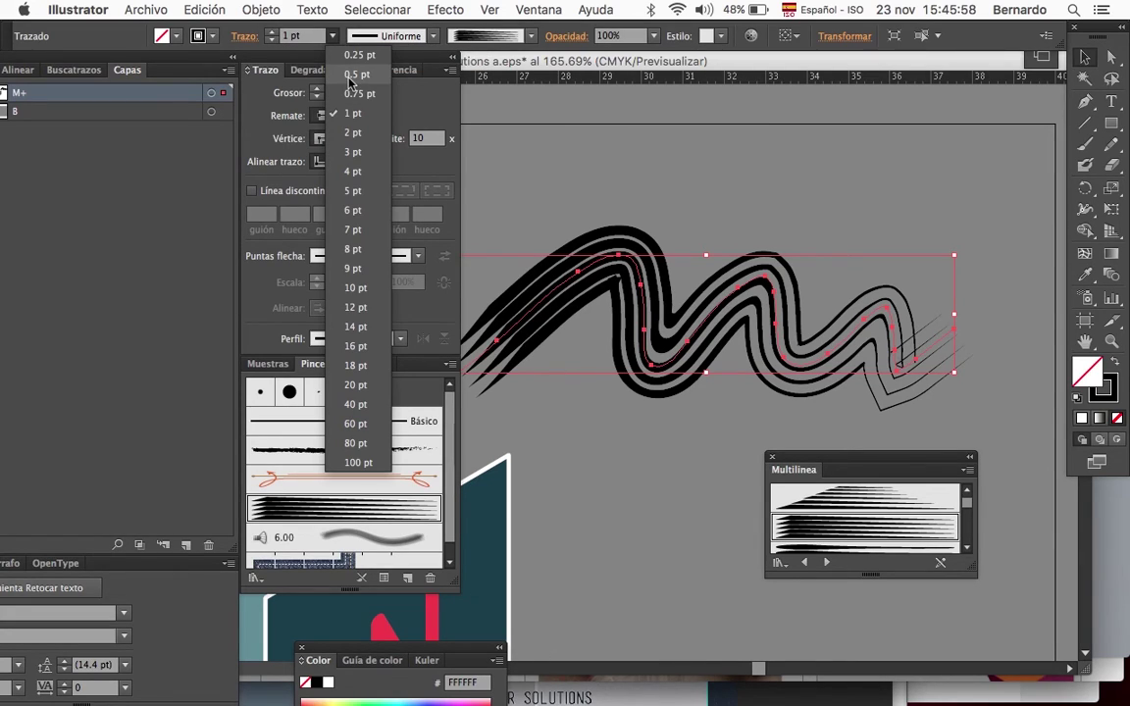
left_click(351, 77)
left_click(684, 540)
scroll(726, 446, "down", 2)
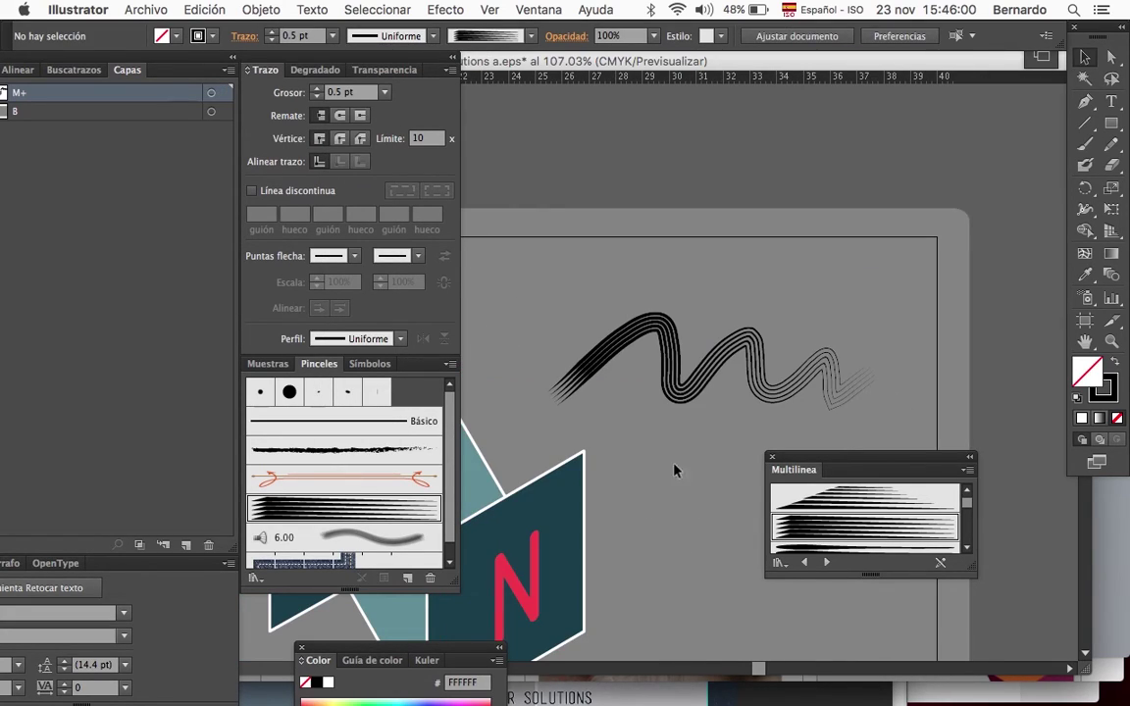
Apply the soft 6.00 bristle brush to the wavy stroke and inspect its translucent bristle texture up close
scroll(407, 495, "down", 1)
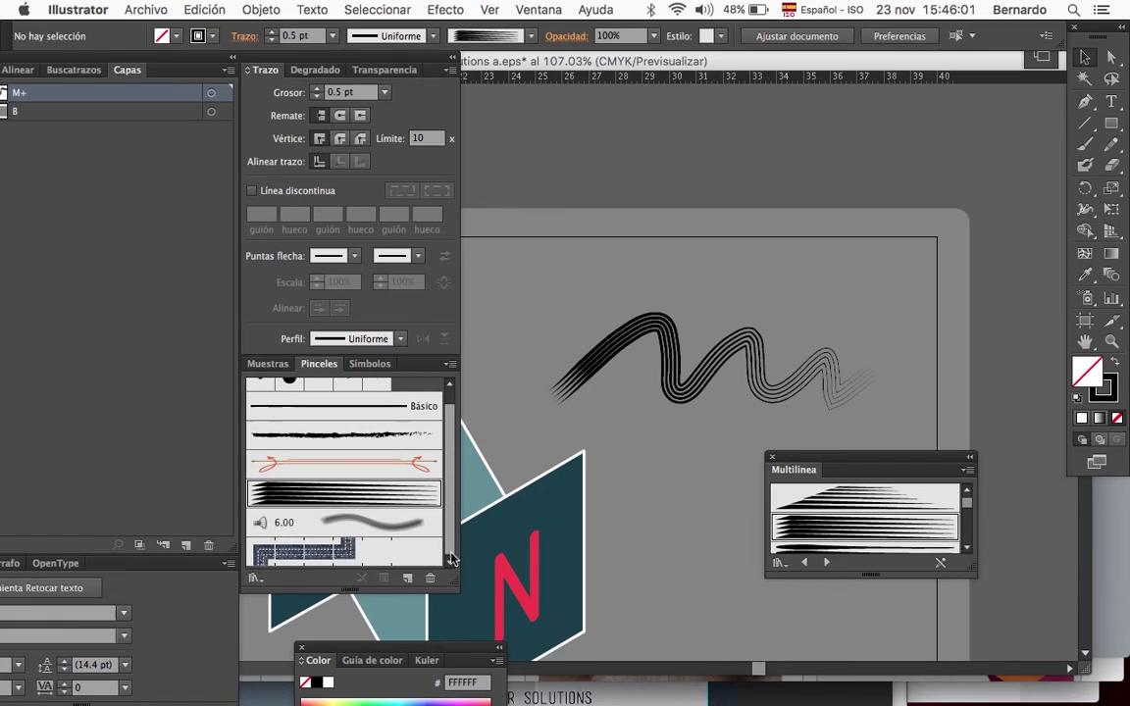
left_click(394, 530)
left_click(609, 332)
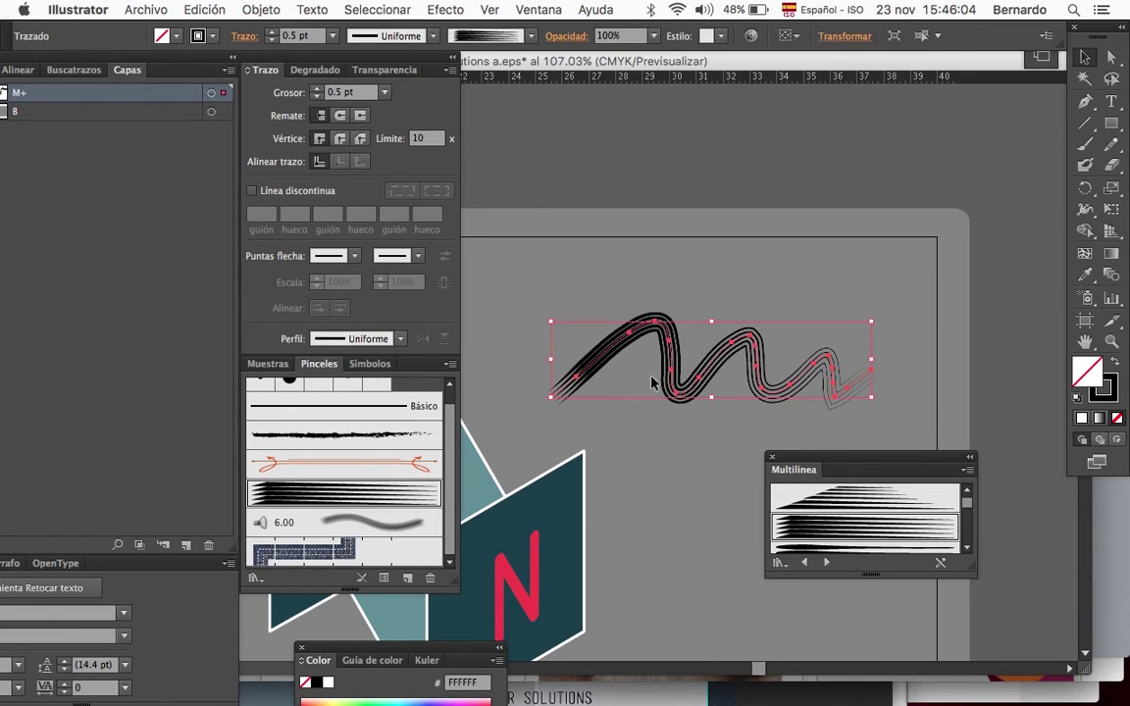
left_click(406, 523)
scroll(628, 503, "up", 2)
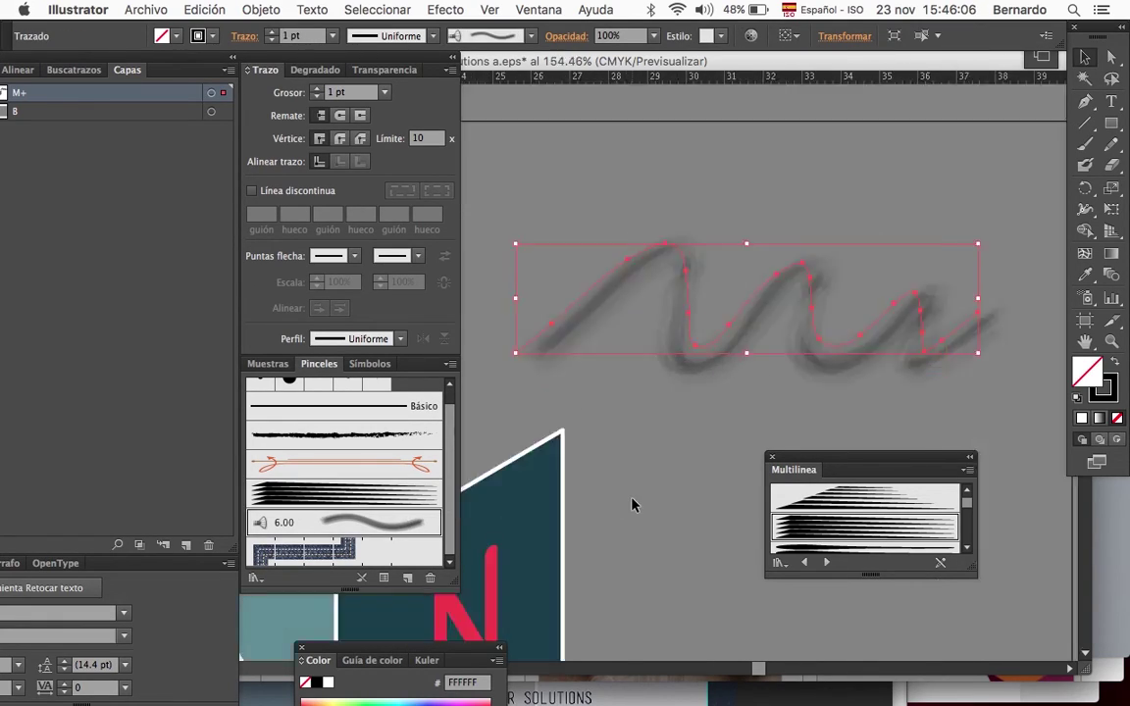
left_click(704, 447)
scroll(708, 446, "up", 4)
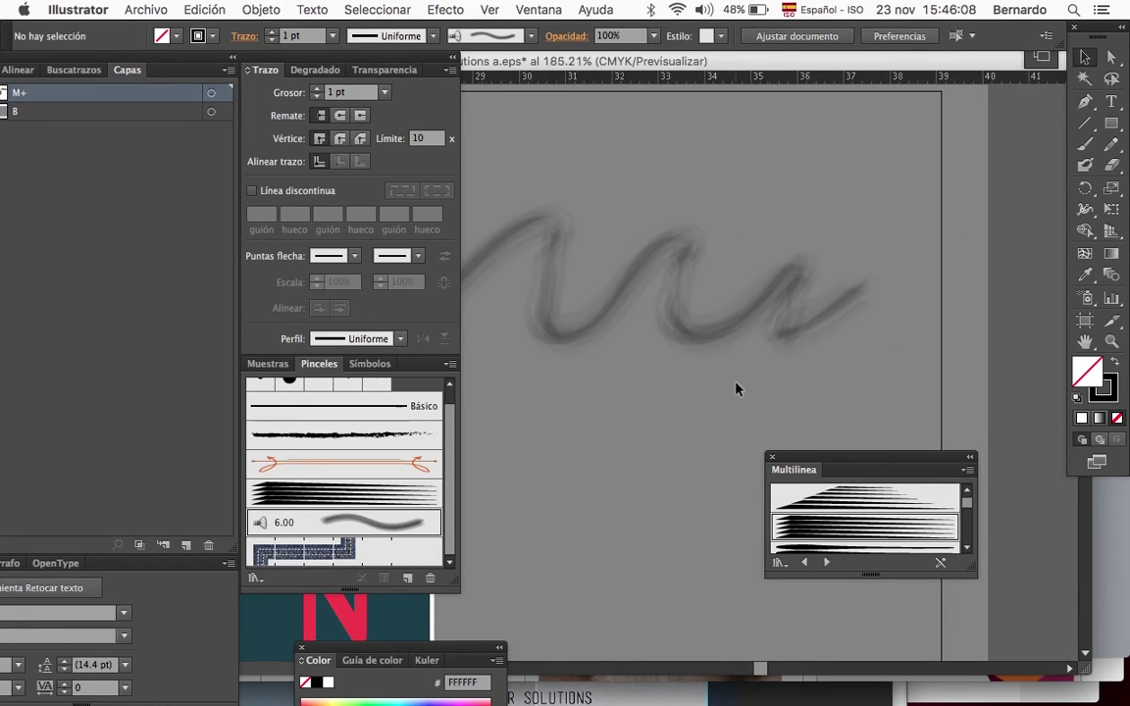
scroll(667, 344, "up", 3)
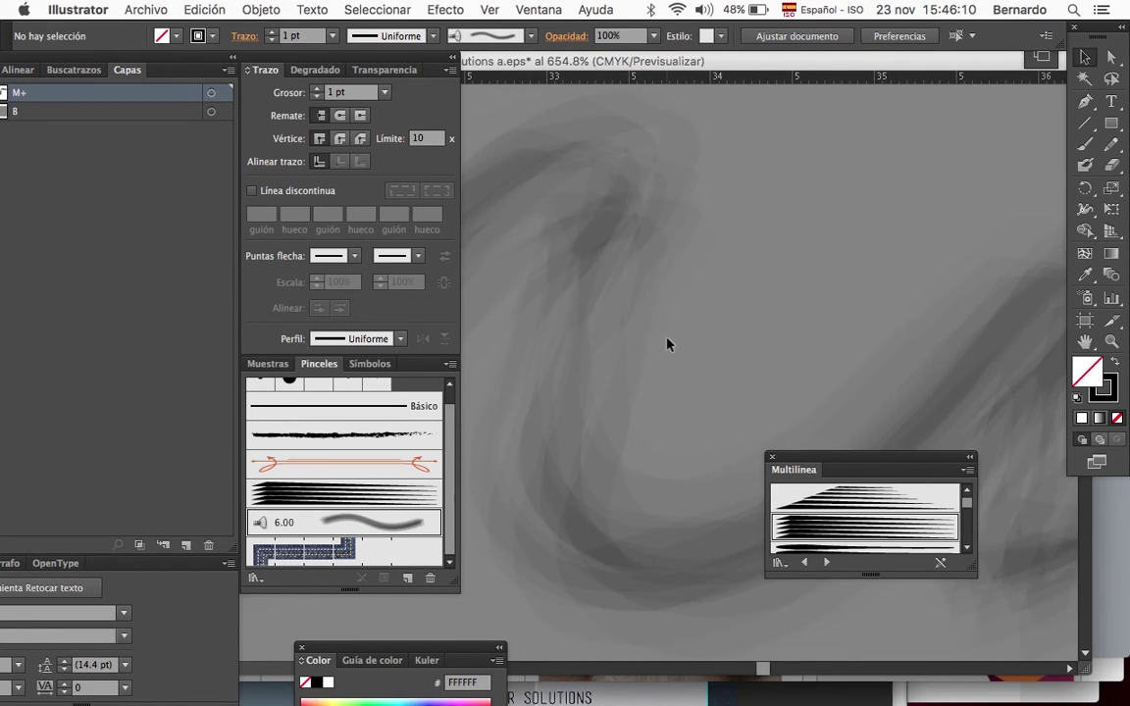
scroll(667, 343, "down", 5)
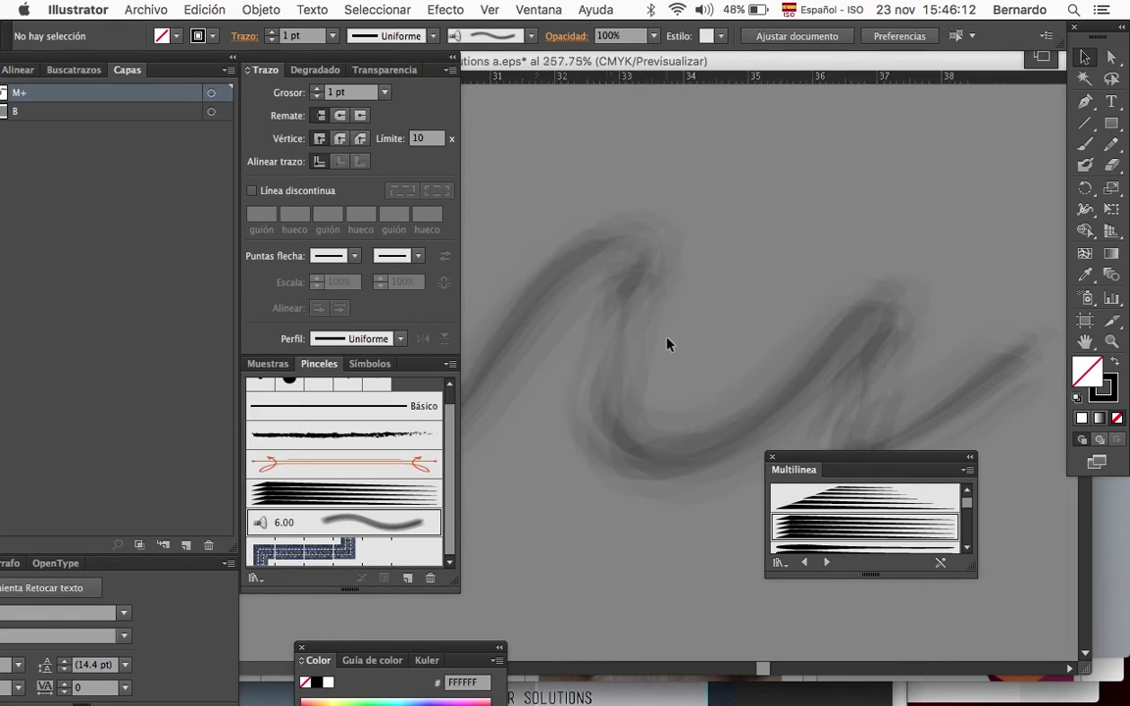
scroll(656, 461, "left", 2)
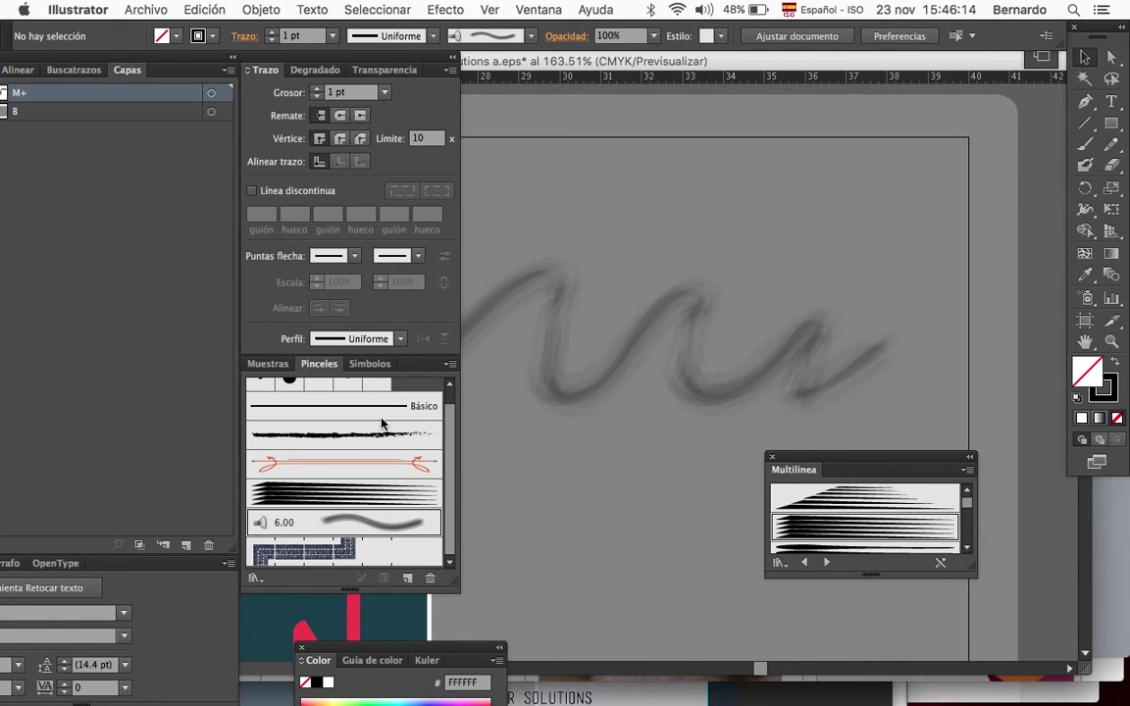
Apply the rough charcoal-like brush to the wavy stroke and view it beside the logo
left_click(581, 399)
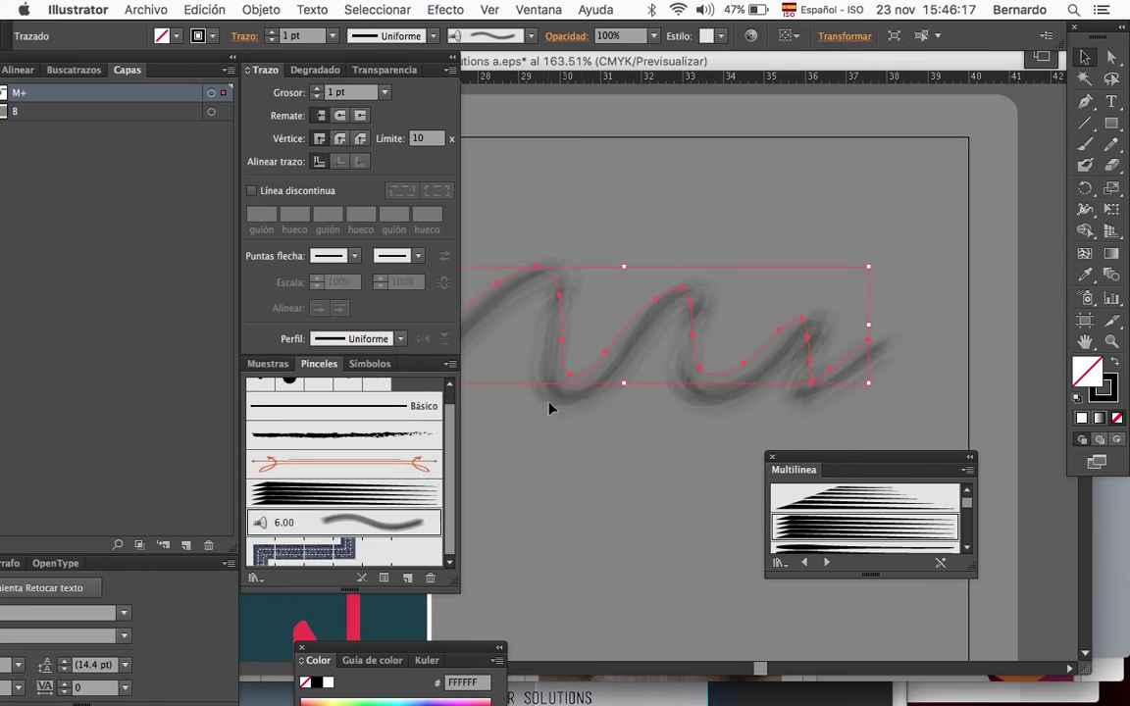
left_click(363, 435)
left_click(498, 411)
scroll(637, 504, "left", 3)
scroll(638, 504, "down", 2)
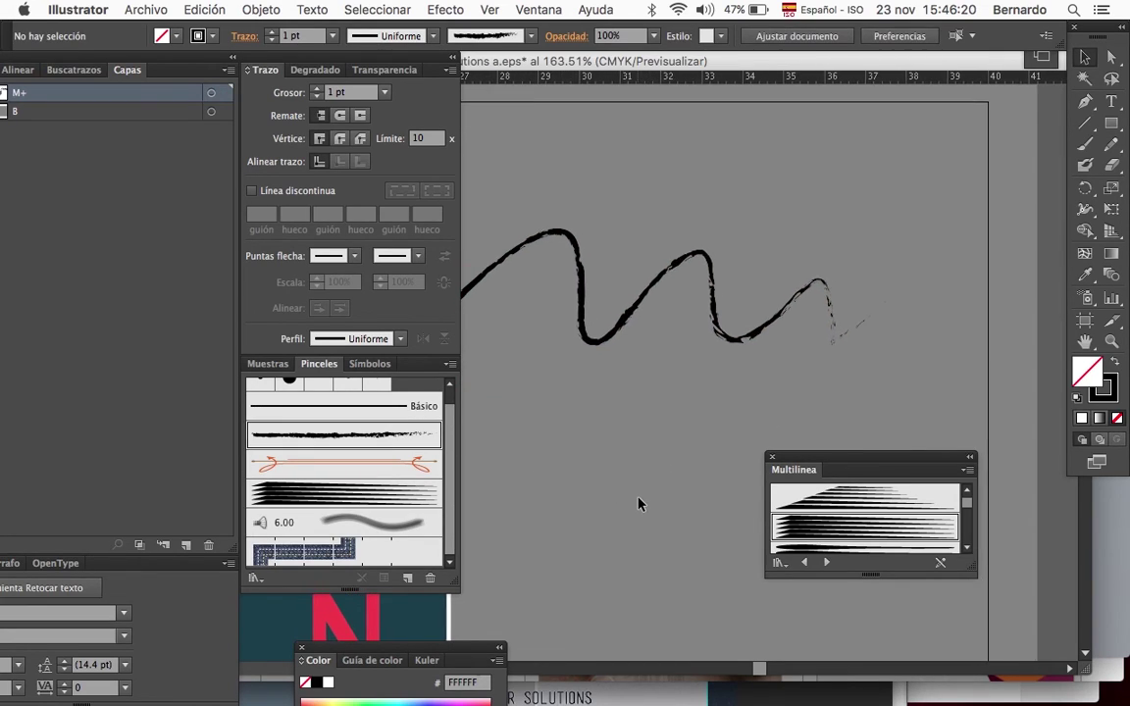
scroll(638, 504, "down", 2)
scroll(696, 345, "left", 3)
scroll(696, 345, "down", 1)
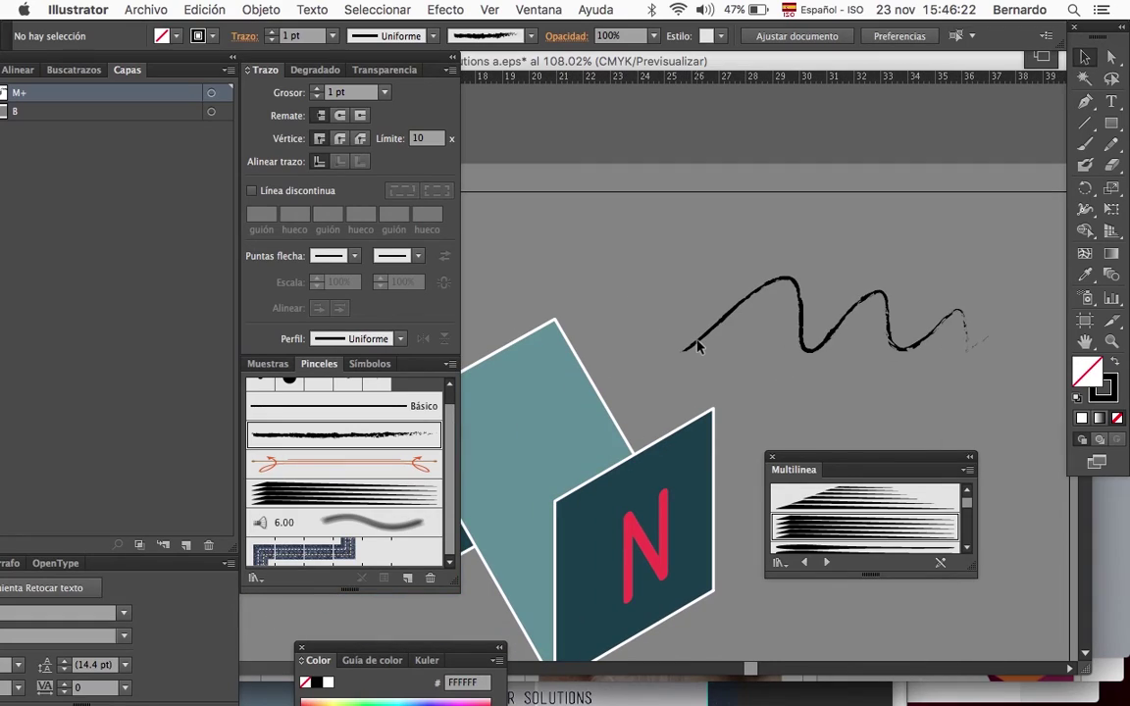
scroll(613, 283, "down", 1)
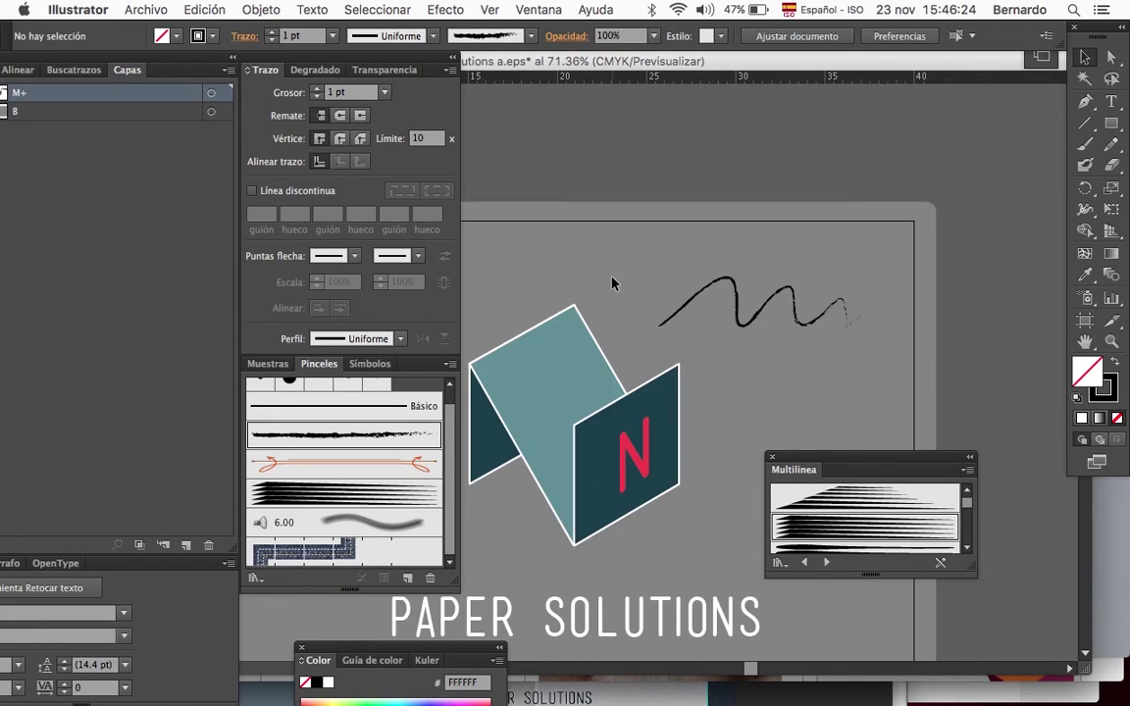
Delete the wavy trial stroke beside the Paper Solutions logo
scroll(762, 315, "left", 2)
scroll(762, 315, "down", 2)
scroll(875, 282, "right", 2)
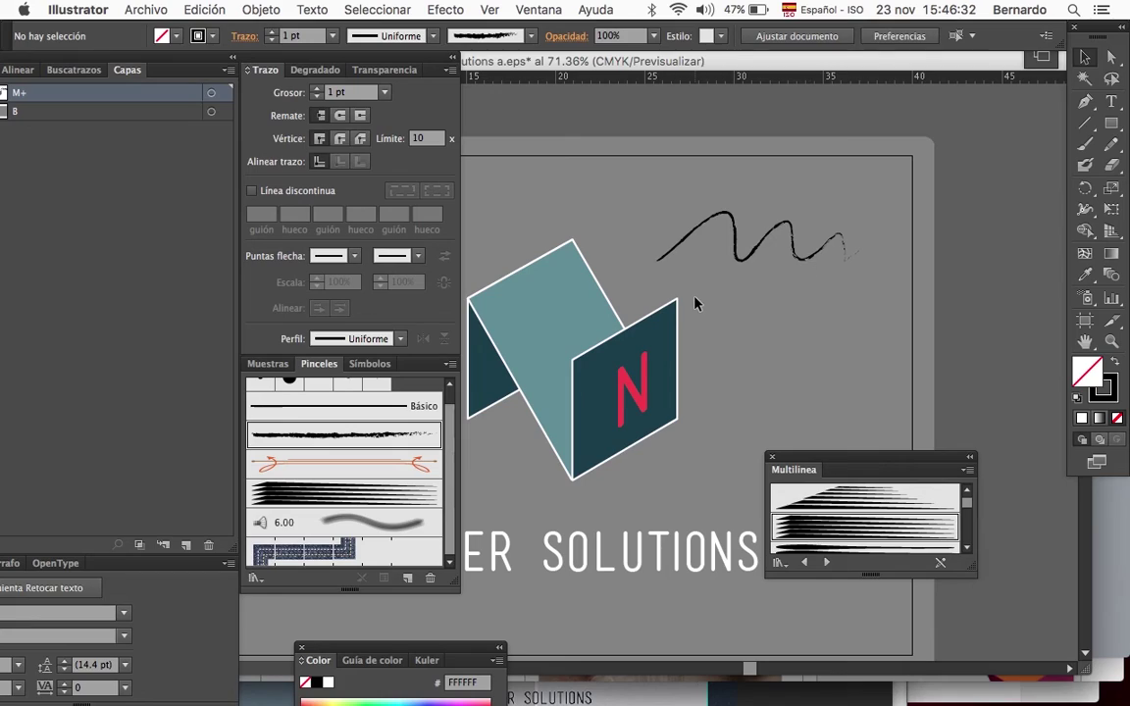
left_click(758, 244)
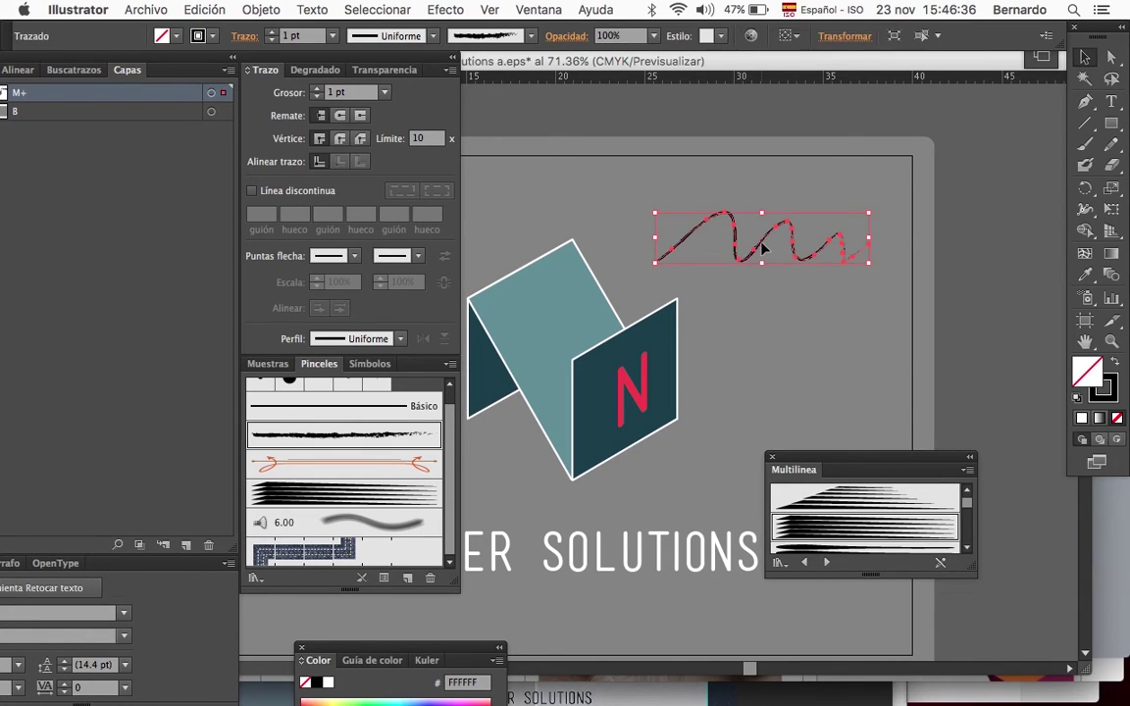
key("Delete")
scroll(760, 243, "left", 5)
scroll(761, 243, "down", 3)
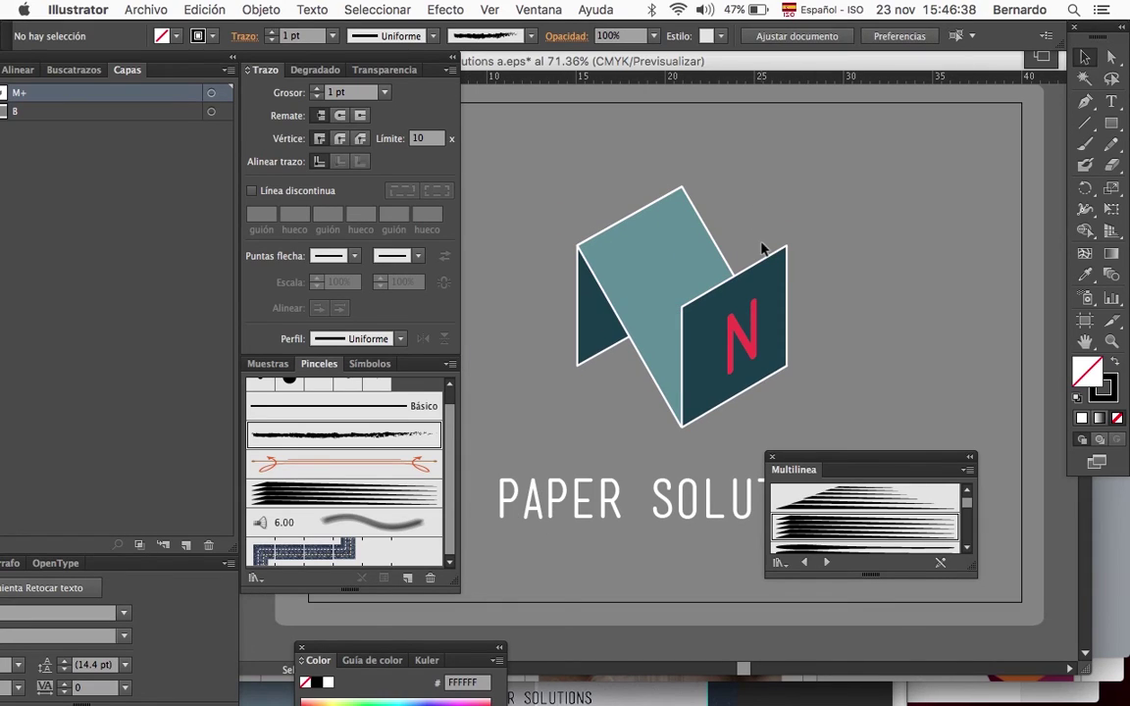
Select all the logo artwork, and switch to Photoshop to show the N Paper solutions a.eps document
key("super+a")
mouse_move(504, 677)
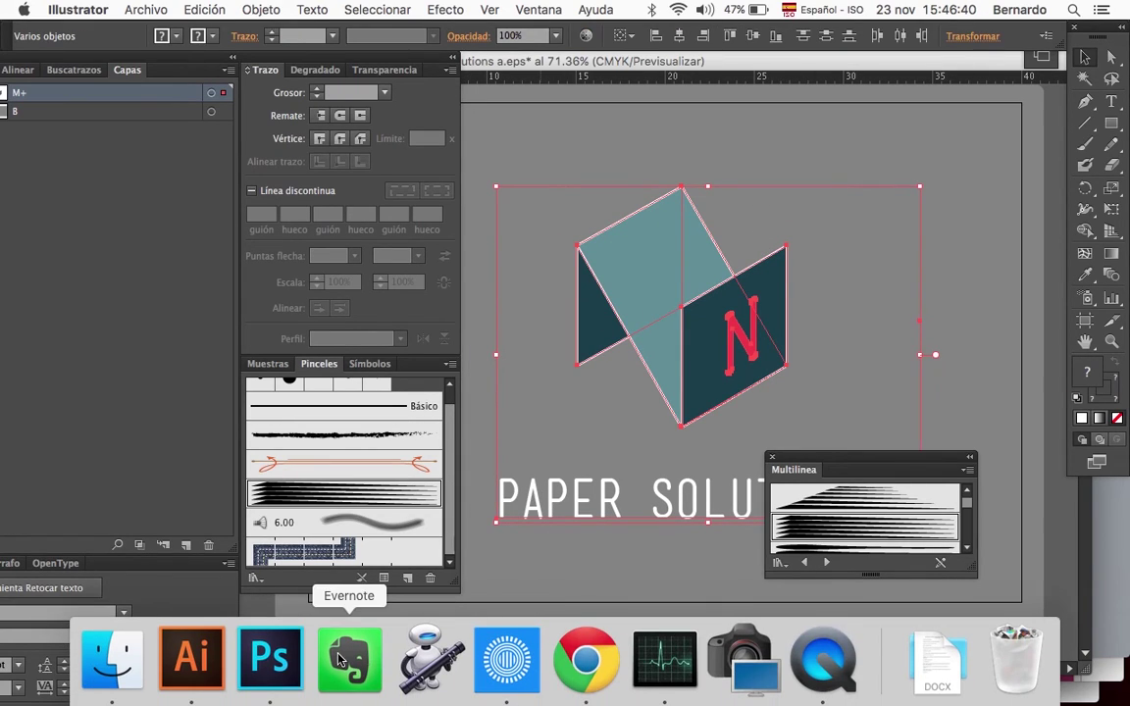
left_click(270, 659)
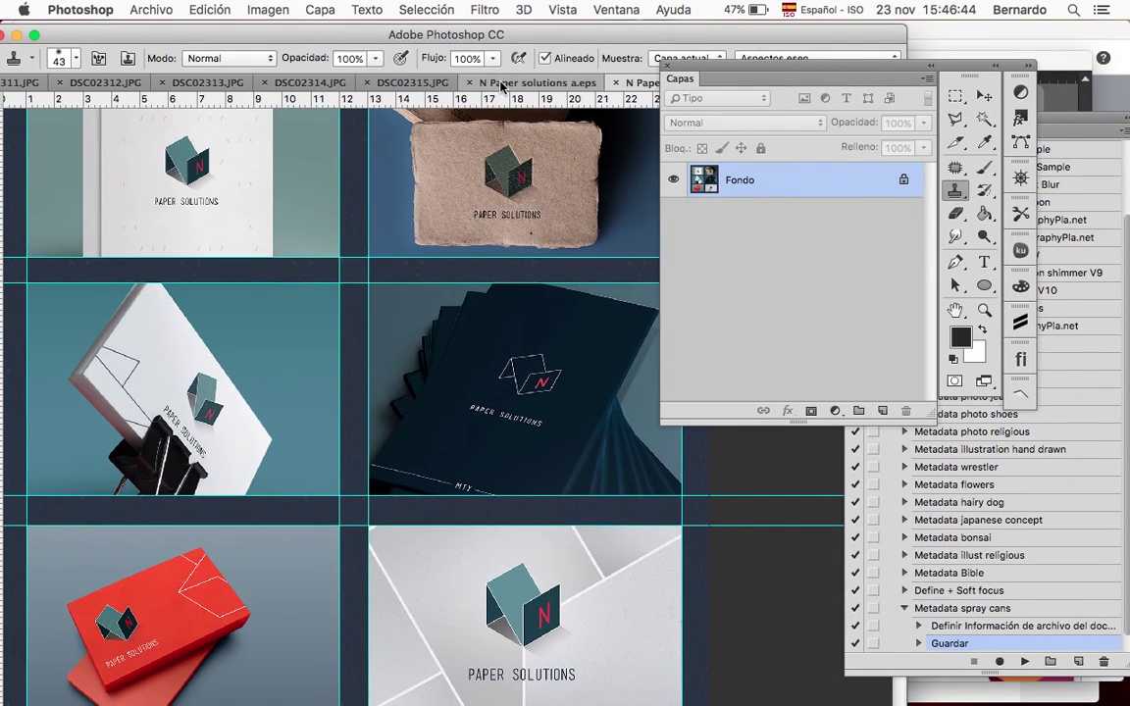
left_click(502, 84)
scroll(517, 370, "up", 3)
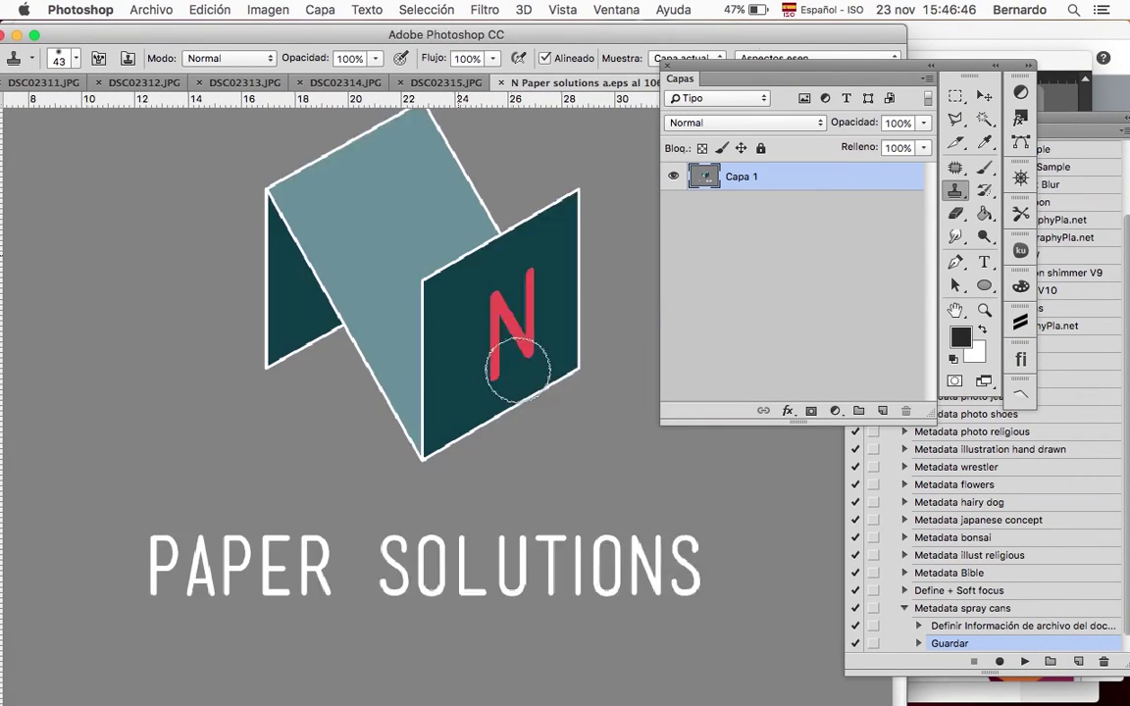
scroll(517, 371, "down", 4)
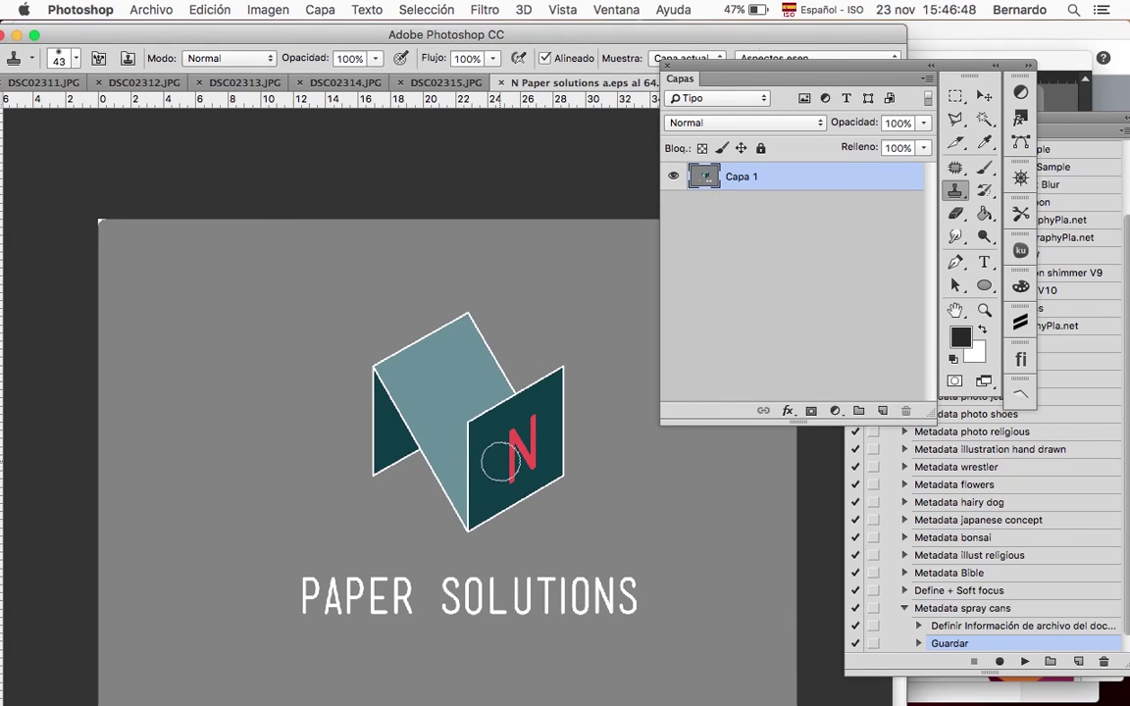
Move the Capas (Layers) panel group off the document tabs and show N Paper solutions mocks s.jpg from its first row of mockups
left_click_drag(703, 76, 845, 109)
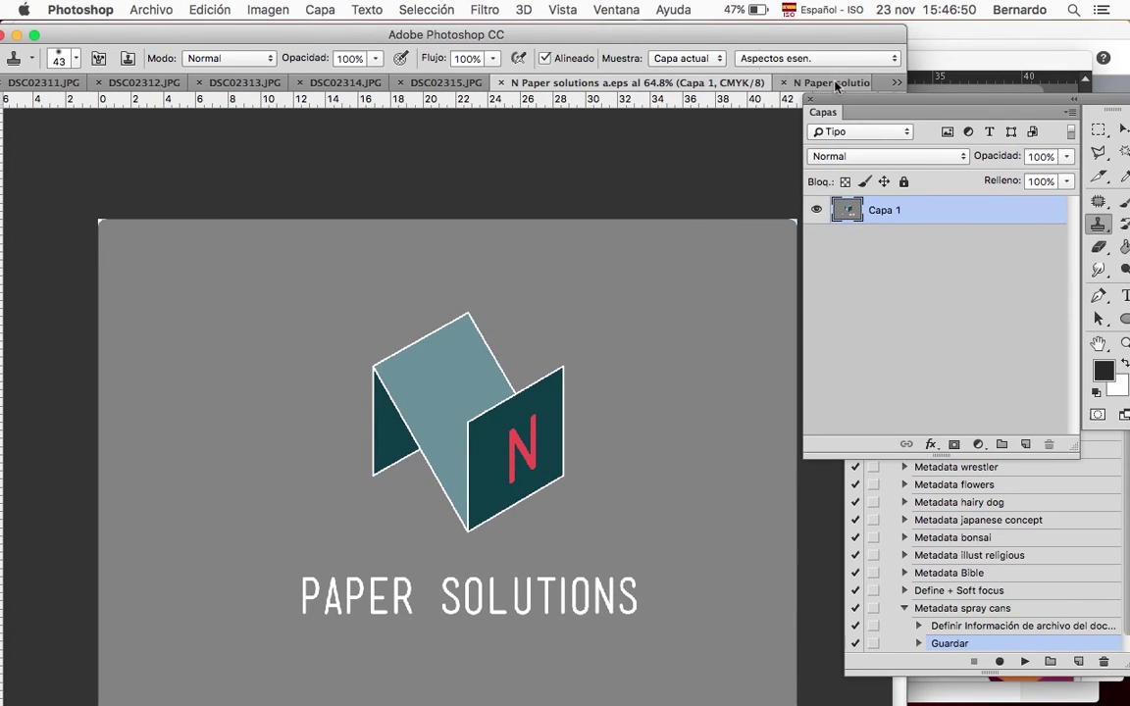
left_click(836, 86)
scroll(538, 350, "left", 5)
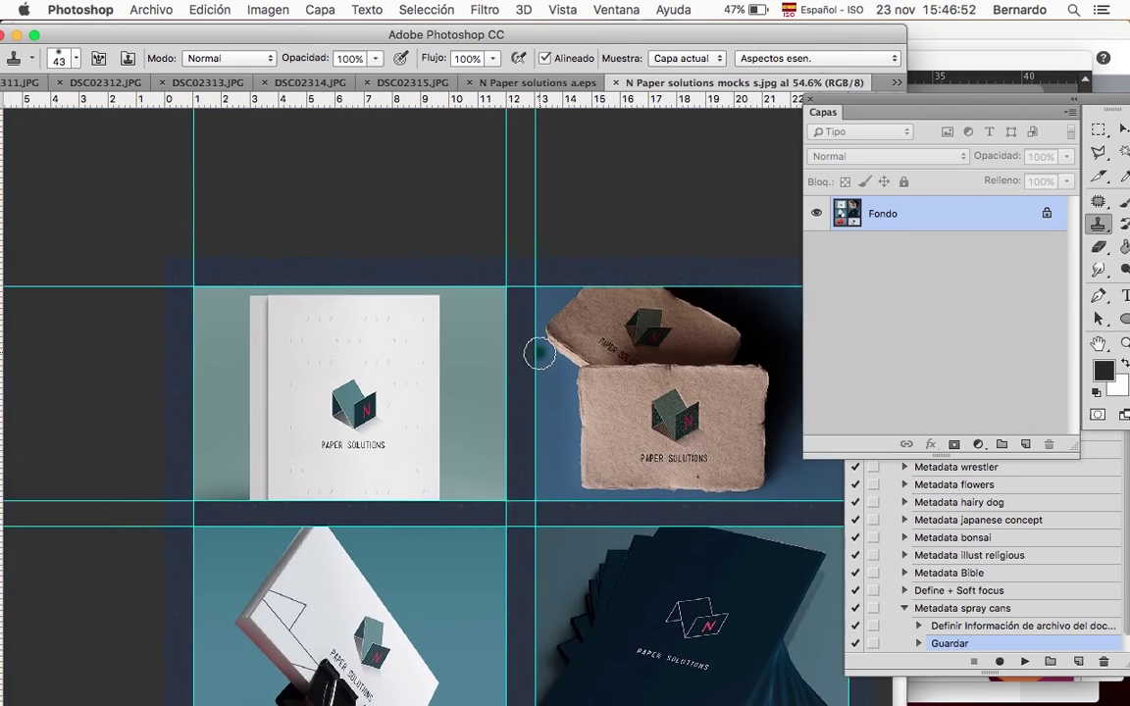
scroll(539, 353, "up", 3)
scroll(540, 353, "right", 3)
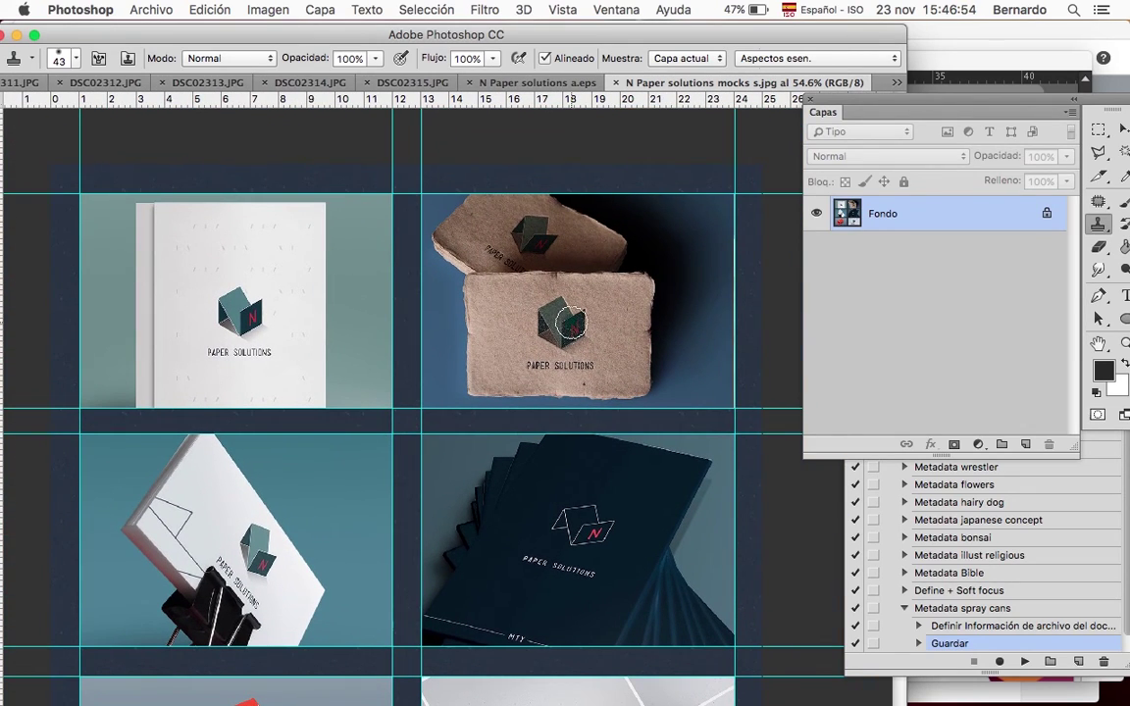
Examine how the Paper Solutions logo is applied across the notebook, card, book-cover and box mockups
scroll(547, 468, "down", 5)
scroll(386, 530, "down", 10)
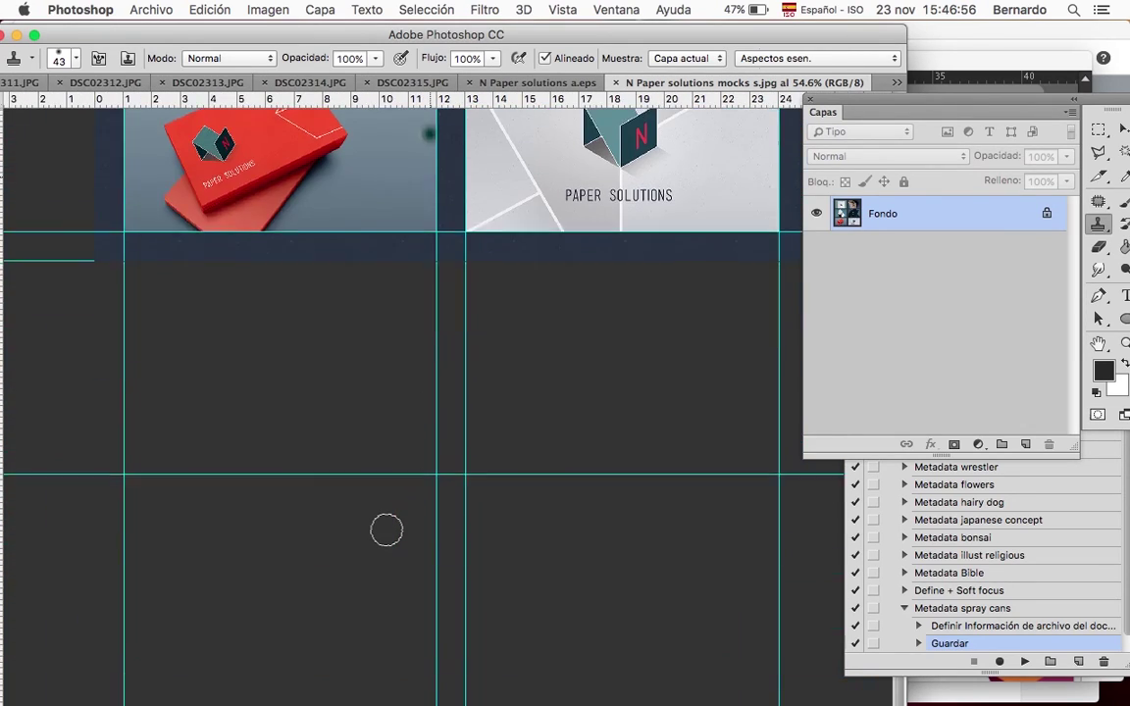
scroll(386, 529, "left", 3)
scroll(480, 371, "up", 10)
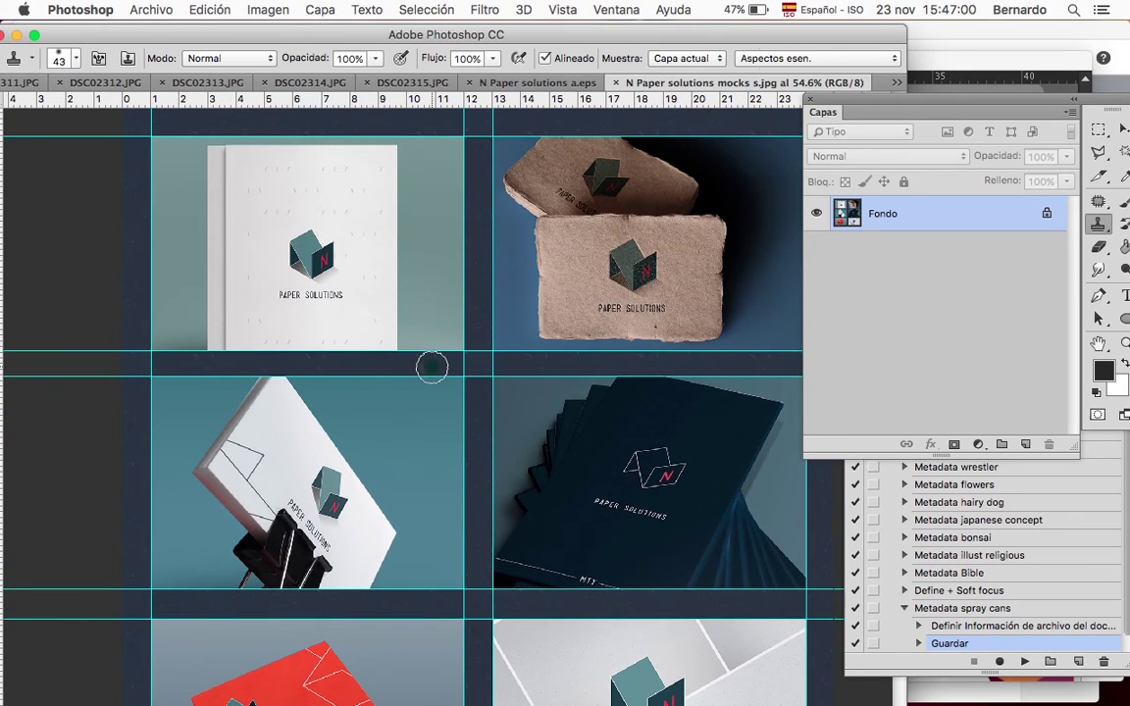
scroll(431, 367, "up", 5)
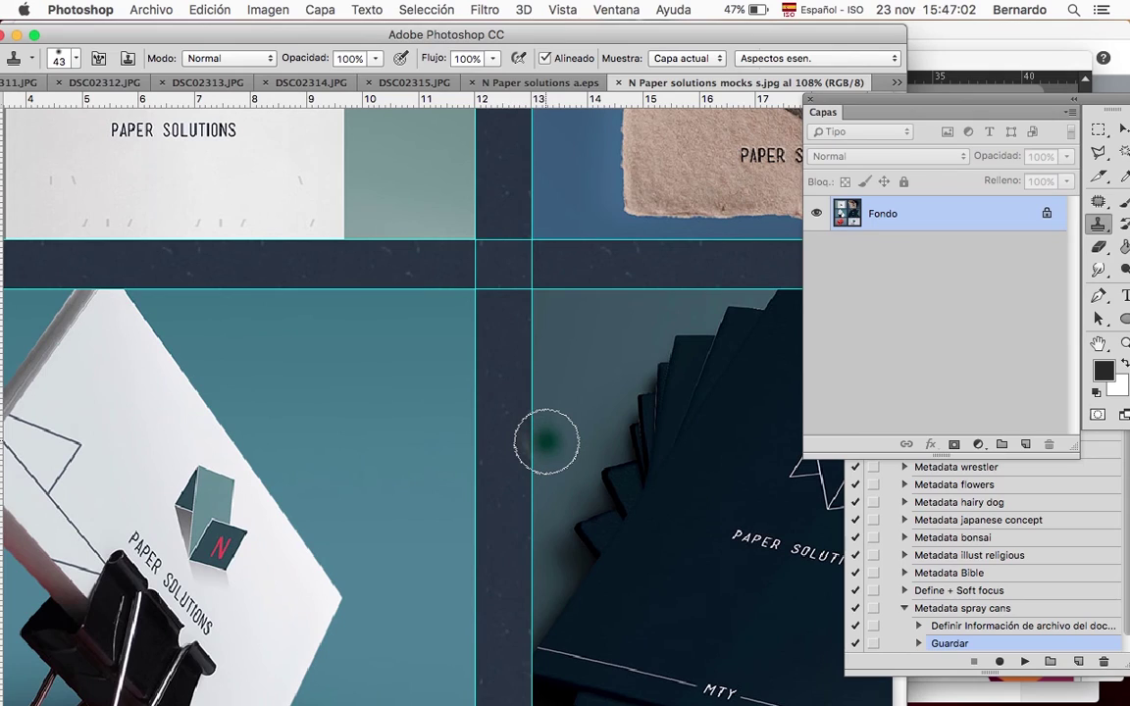
scroll(548, 441, "up", 3)
scroll(546, 441, "down", 3)
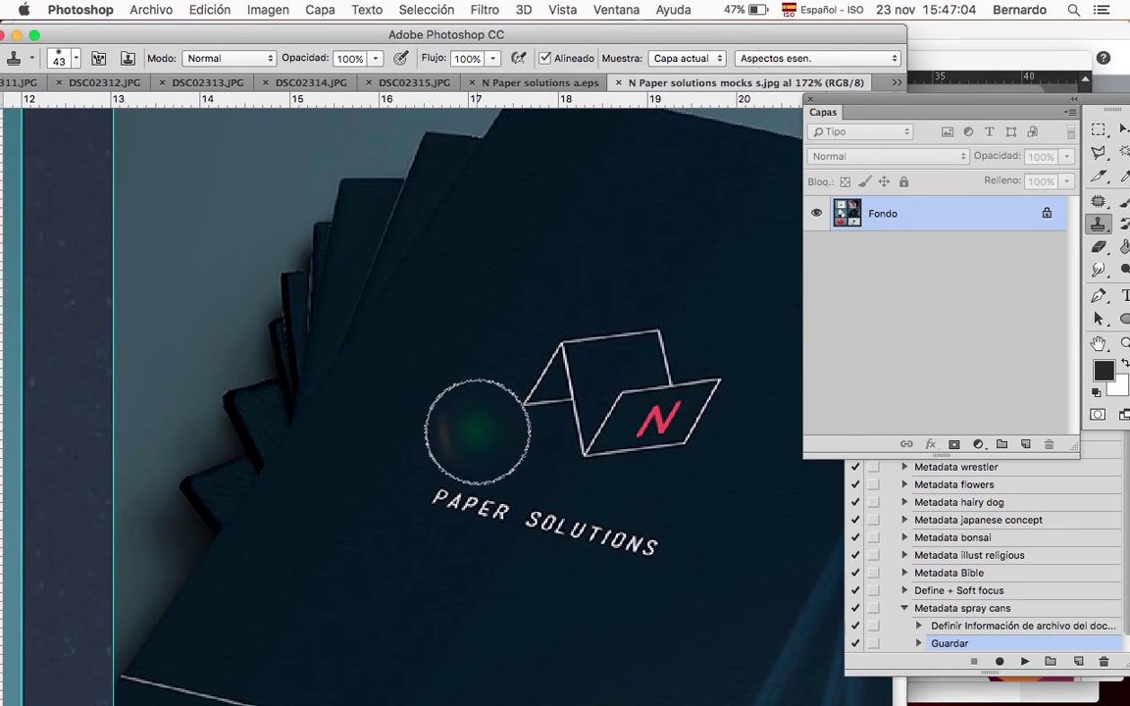
scroll(477, 431, "down", 3)
scroll(382, 475, "down", 5)
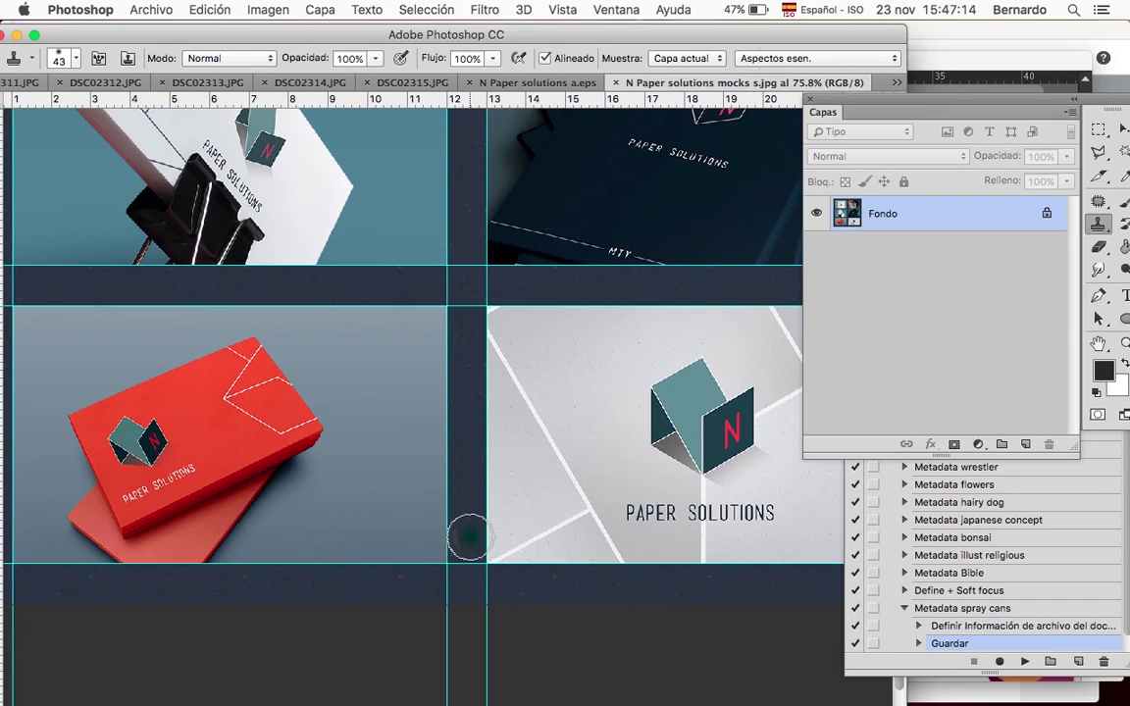
scroll(475, 437, "up", 5)
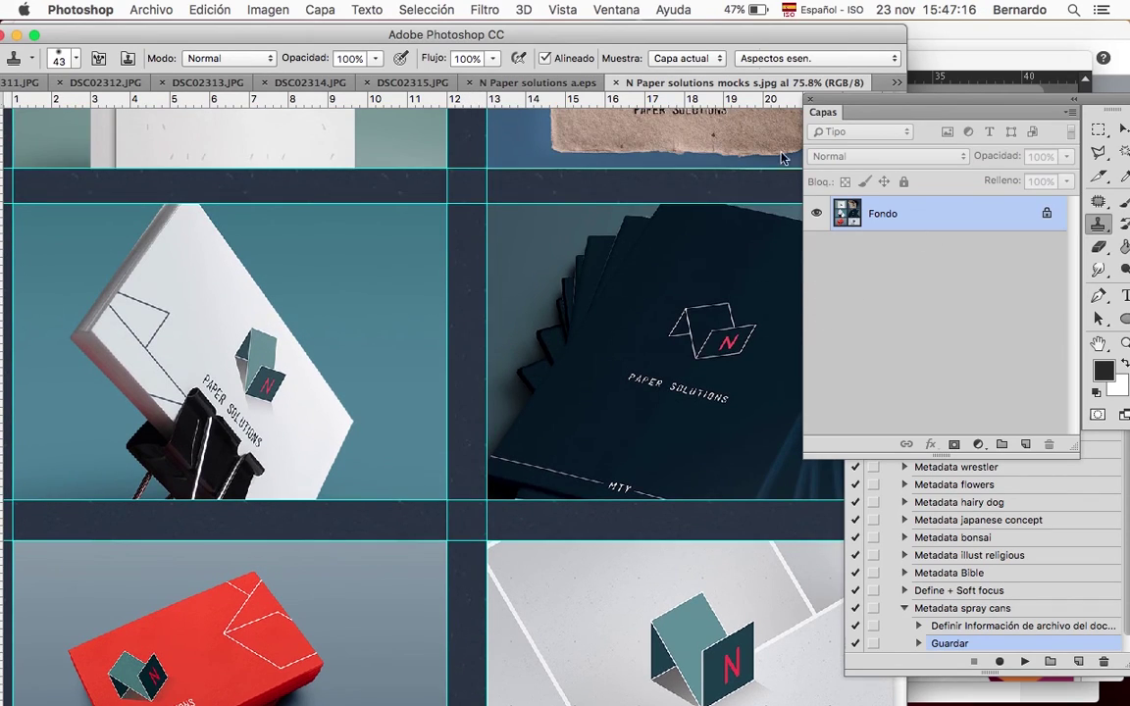
double_click(890, 224)
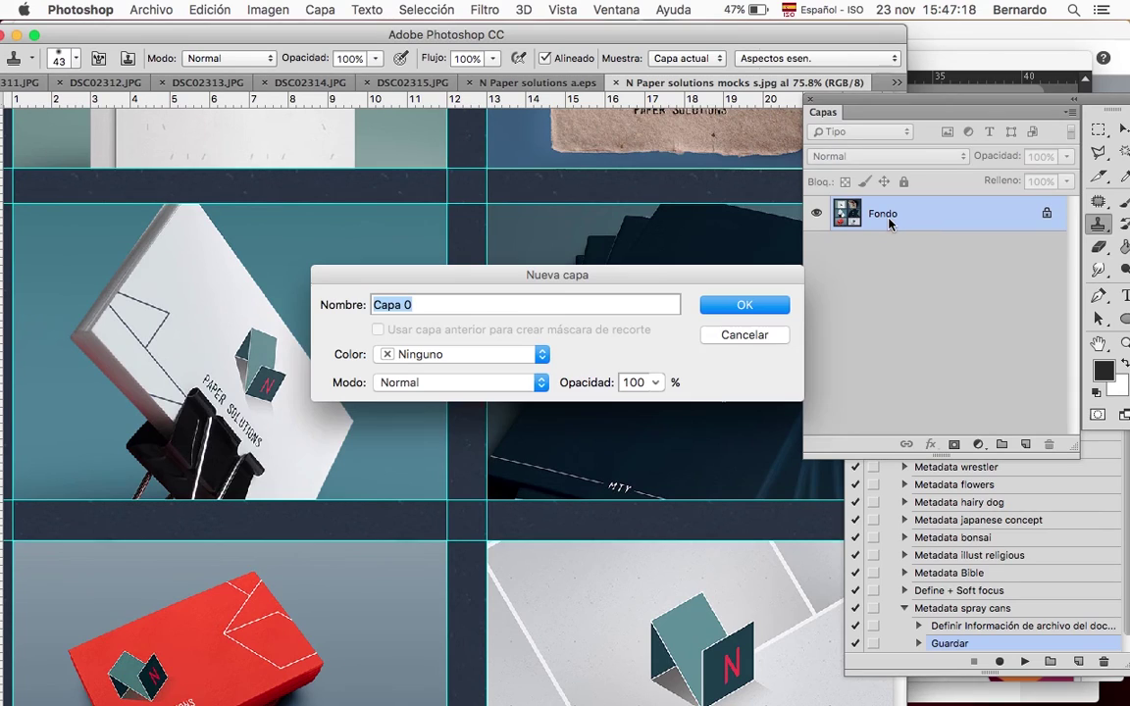
type("Mock ups design")
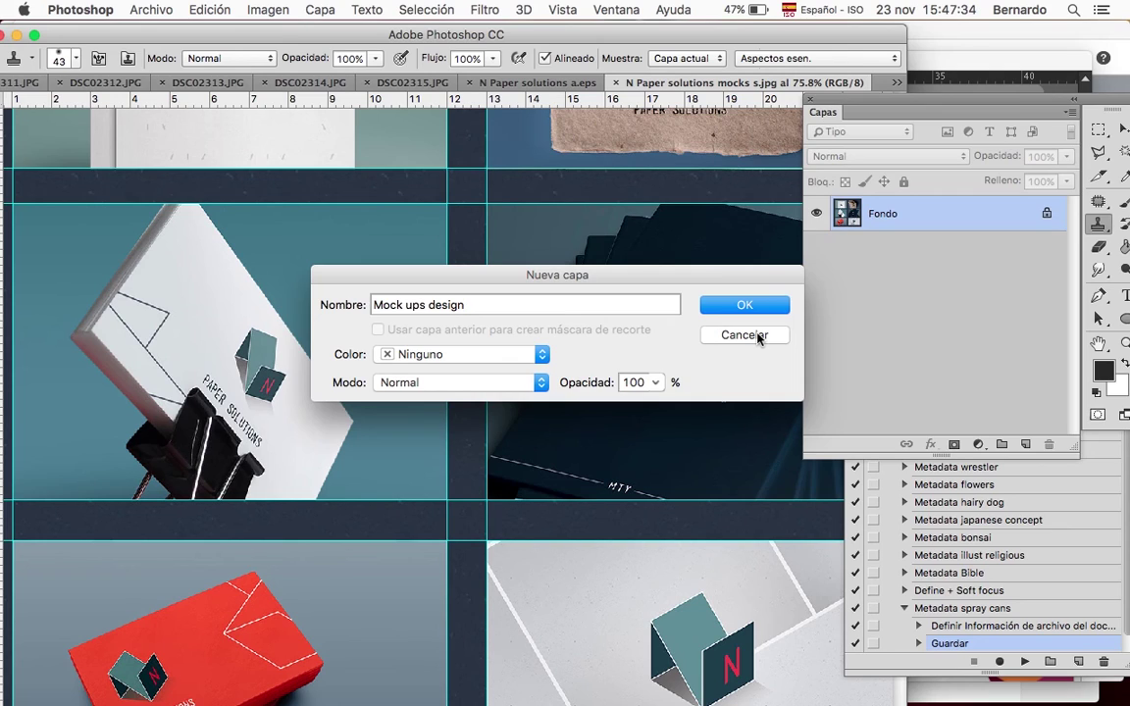
key("Escape")
Review the mockup sheet again, from single mockups out to an overview of the rows
scroll(551, 328, "up", 5)
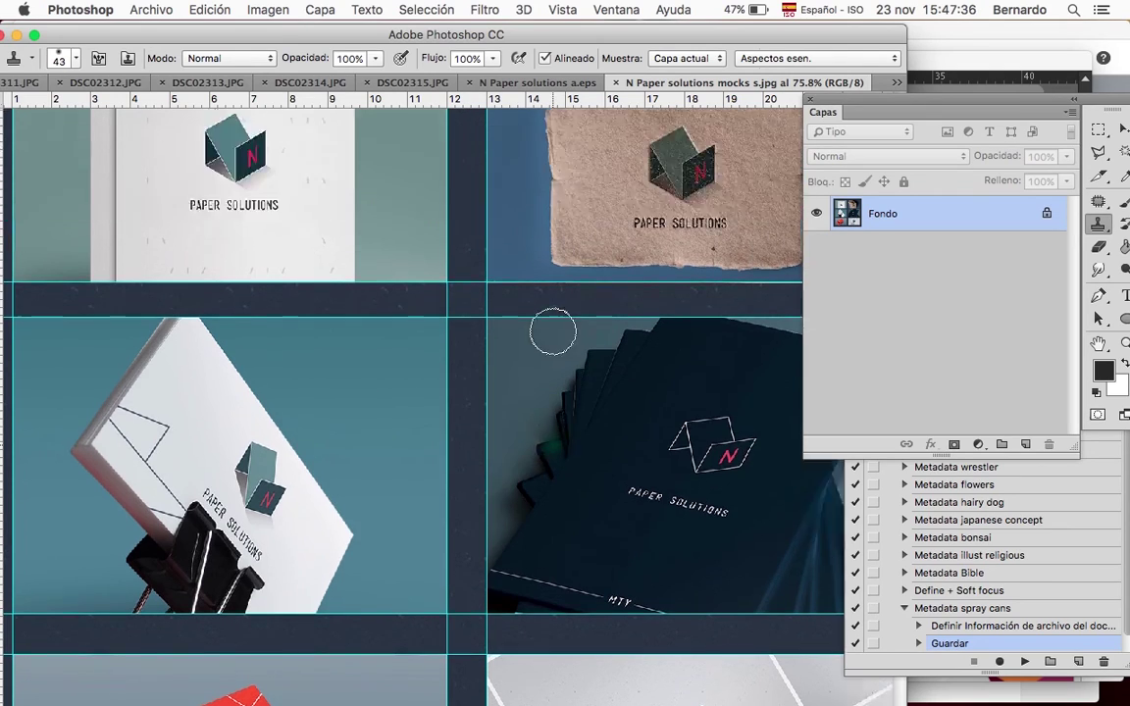
scroll(636, 489, "down", 5)
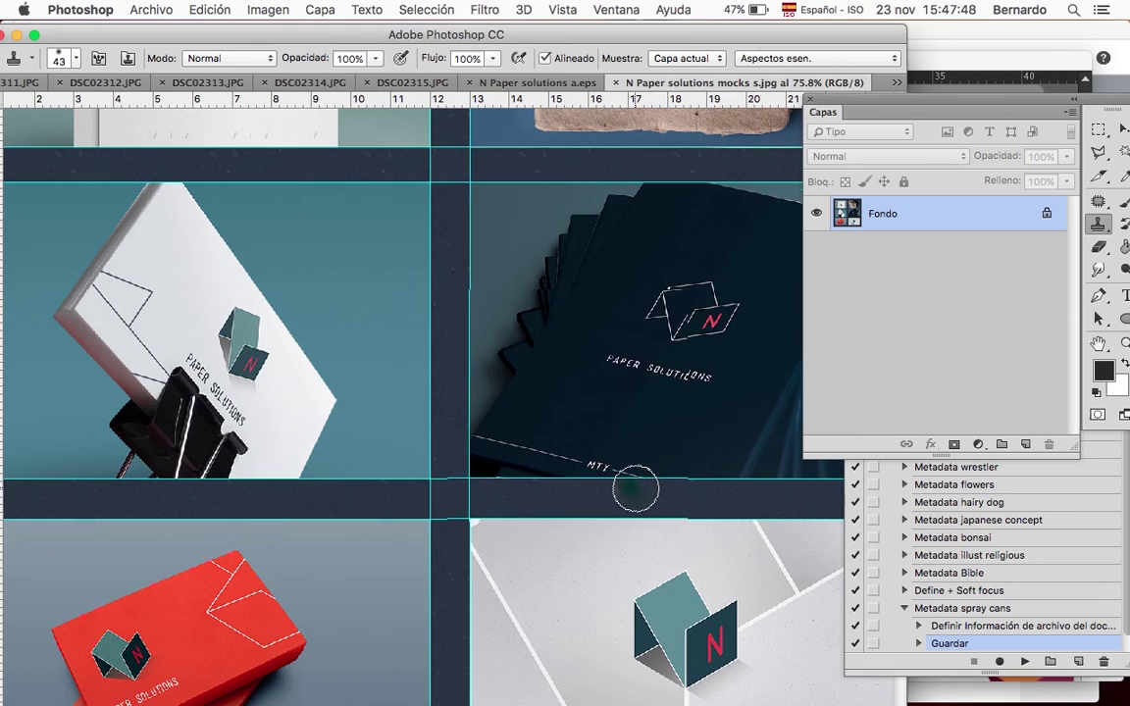
scroll(635, 489, "down", 3)
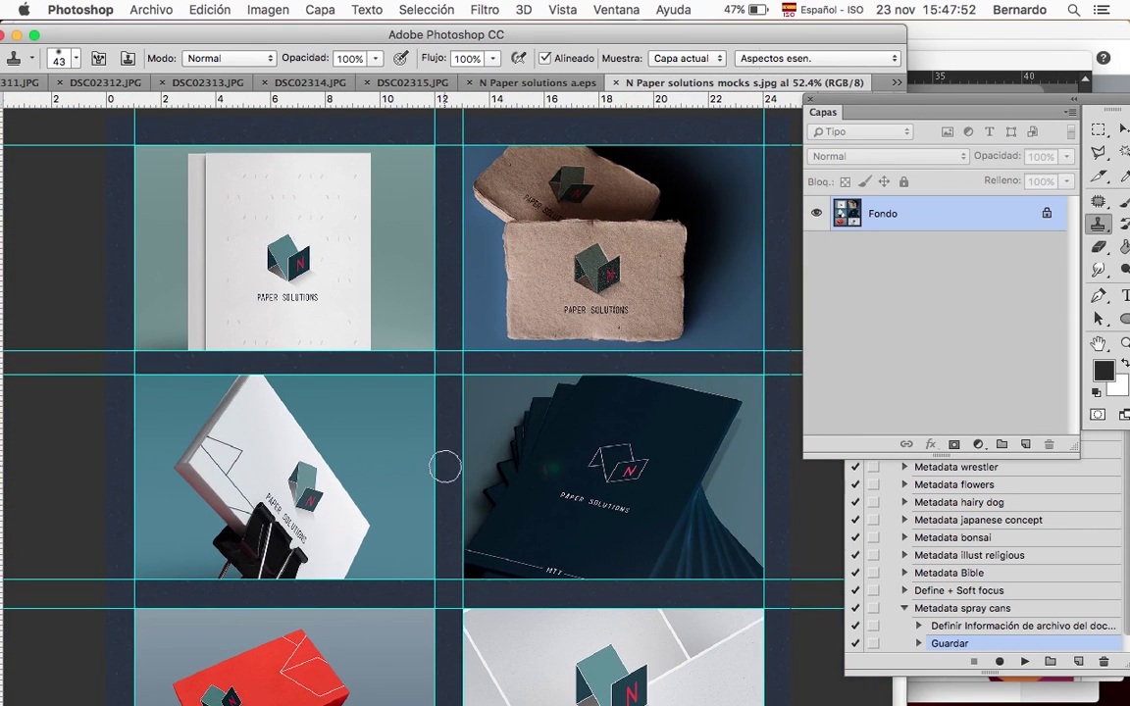
scroll(445, 468, "down", 2)
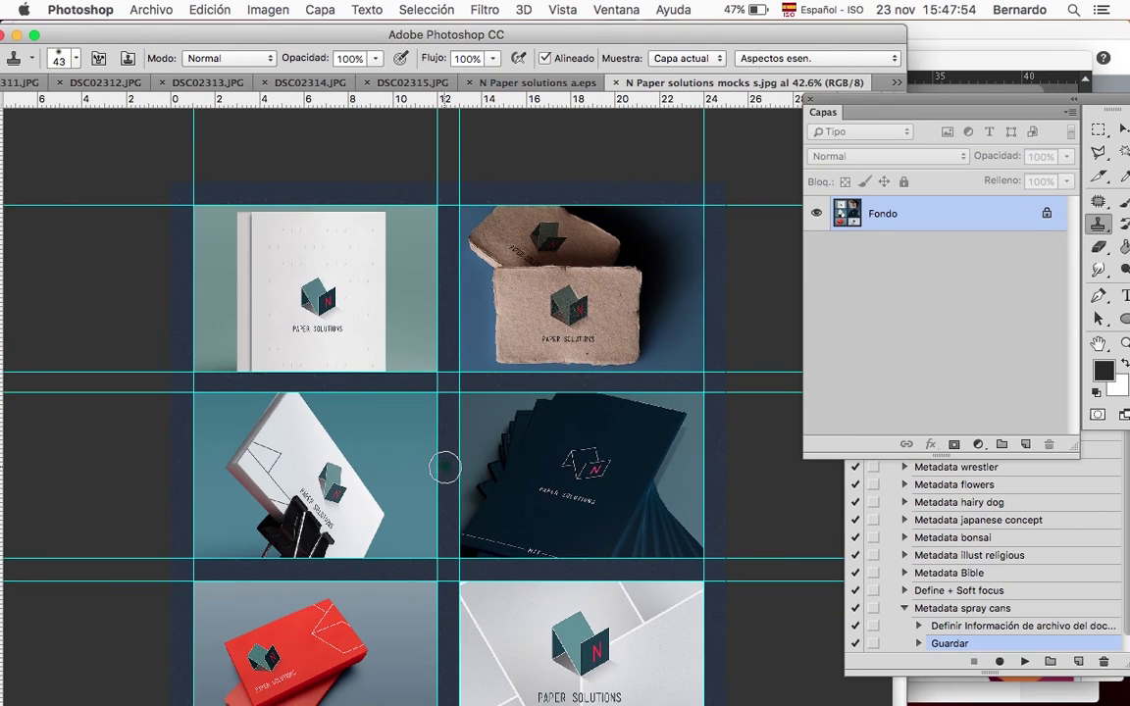
Examine the Paper Solutions logo up close on the clipped white card and dark book-cover mockups
scroll(444, 468, "up", 3)
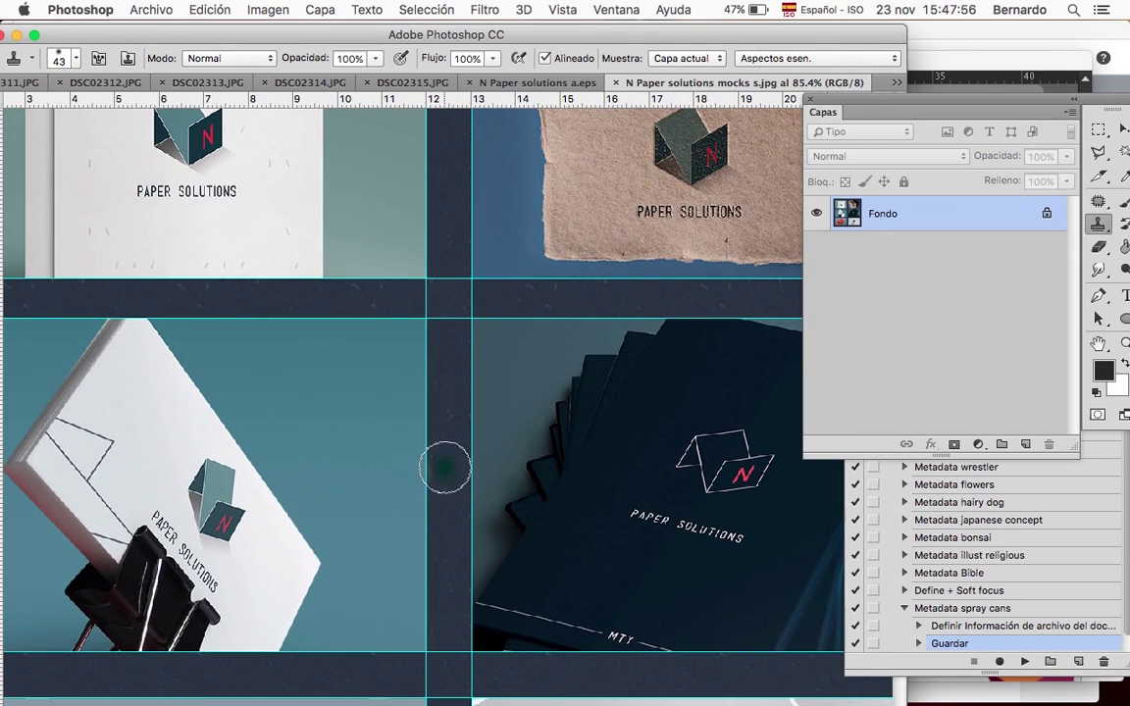
scroll(455, 493, "up", 1)
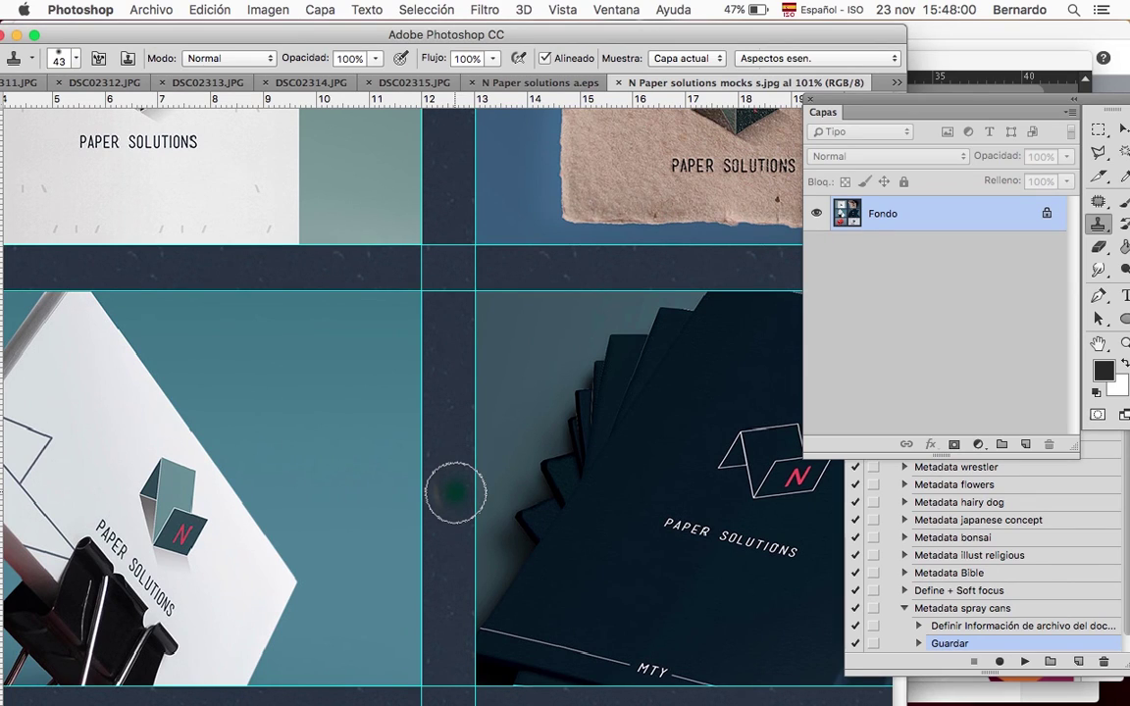
Switch to Prezi, present Diseño de logotipo from the Photoshop and Illustrator frame, and advance to the closing contact frame
mouse_move(467, 703)
left_click(506, 670)
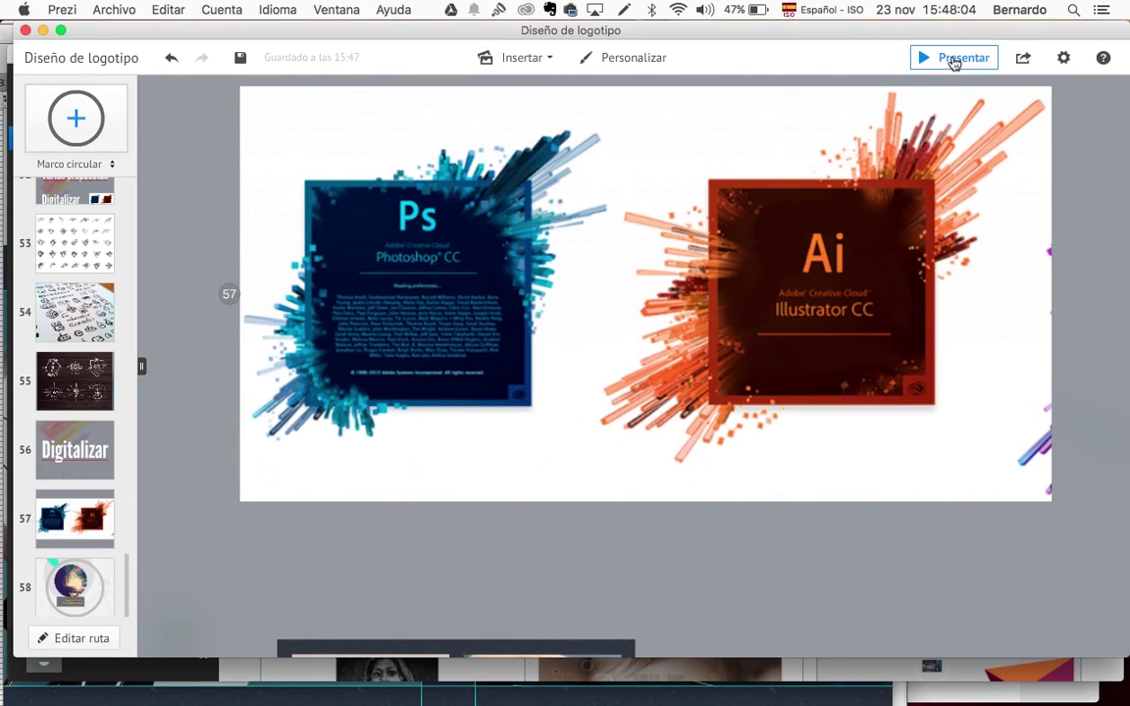
left_click(957, 59)
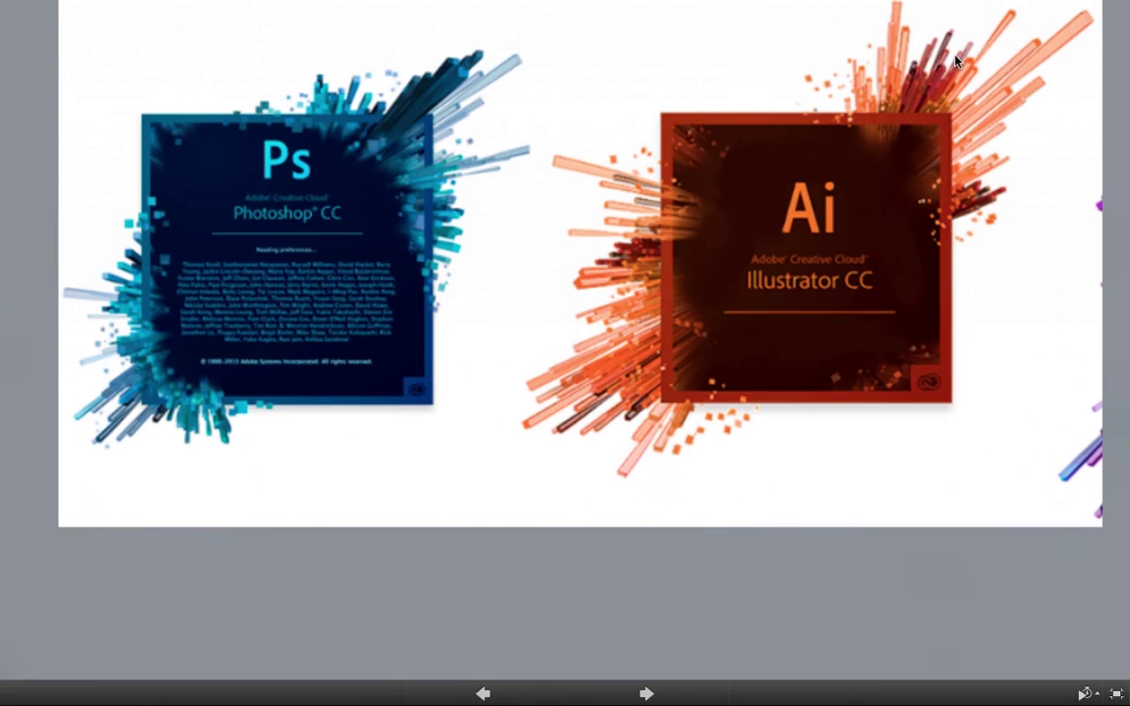
left_click(399, 532)
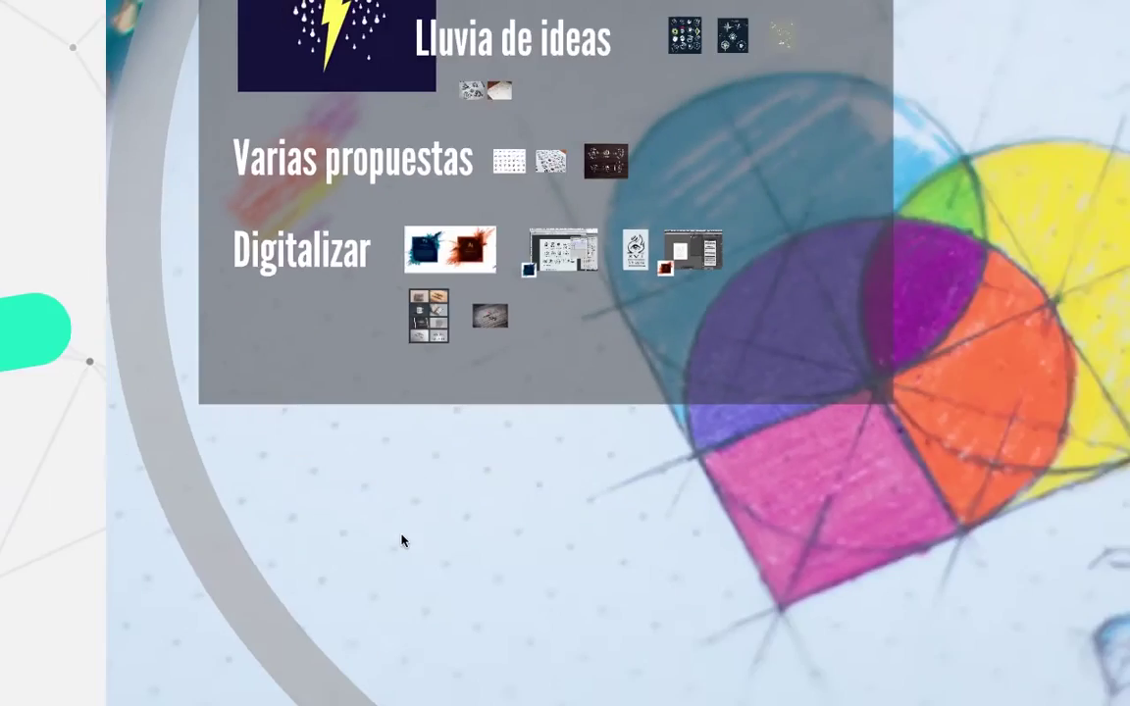
left_click(402, 540)
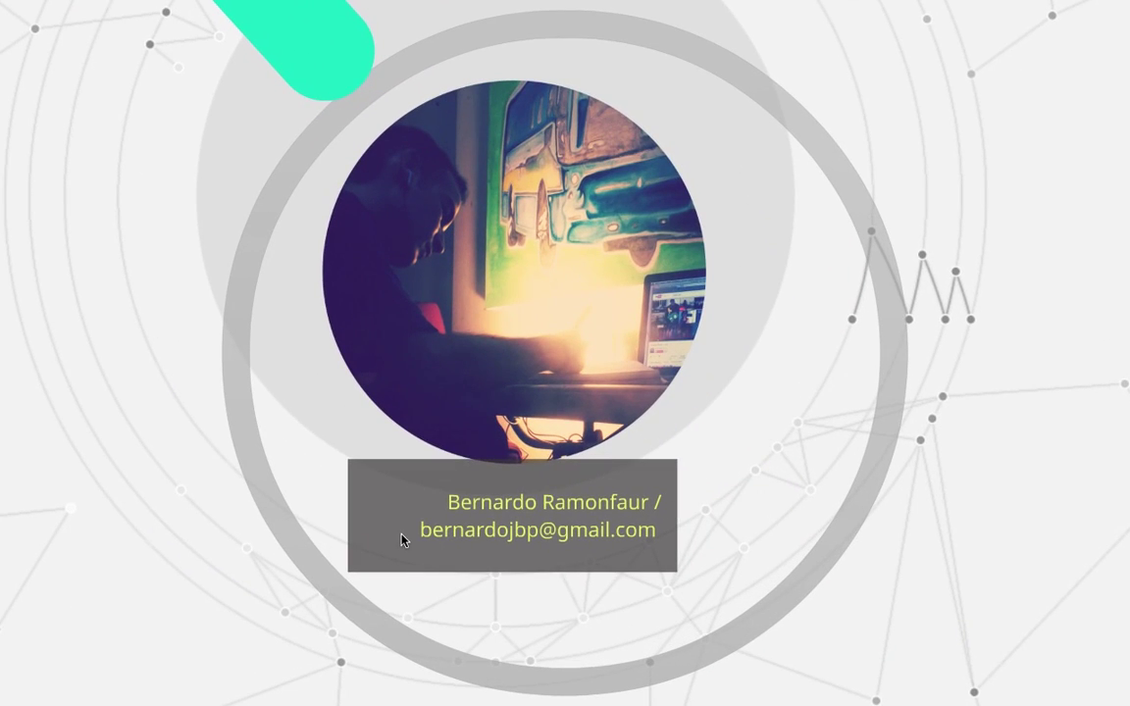